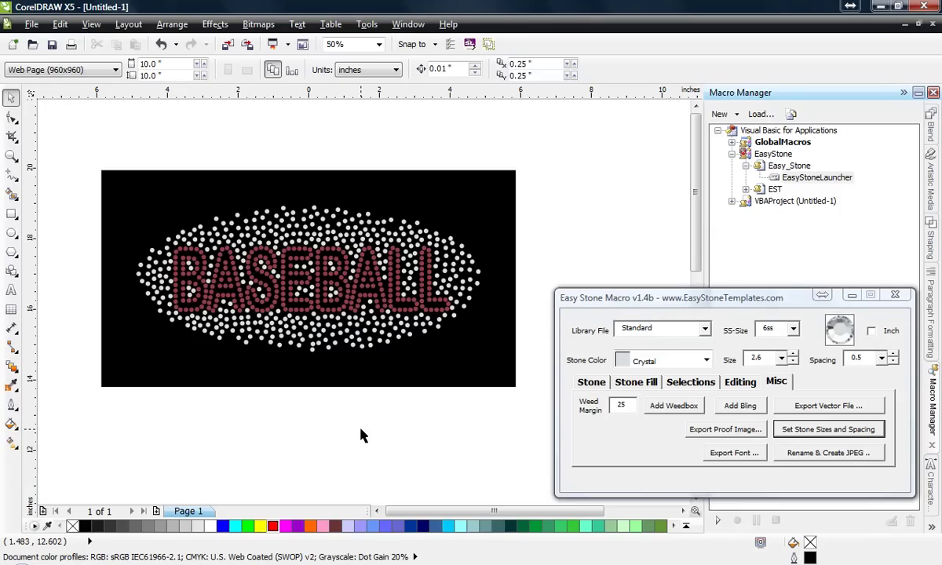
Select and then deselect the black weed box behind the original design.
{"action": "scroll", "coordinate": [289, 288], "scroll_direction": "down", "scroll_amount": 2}
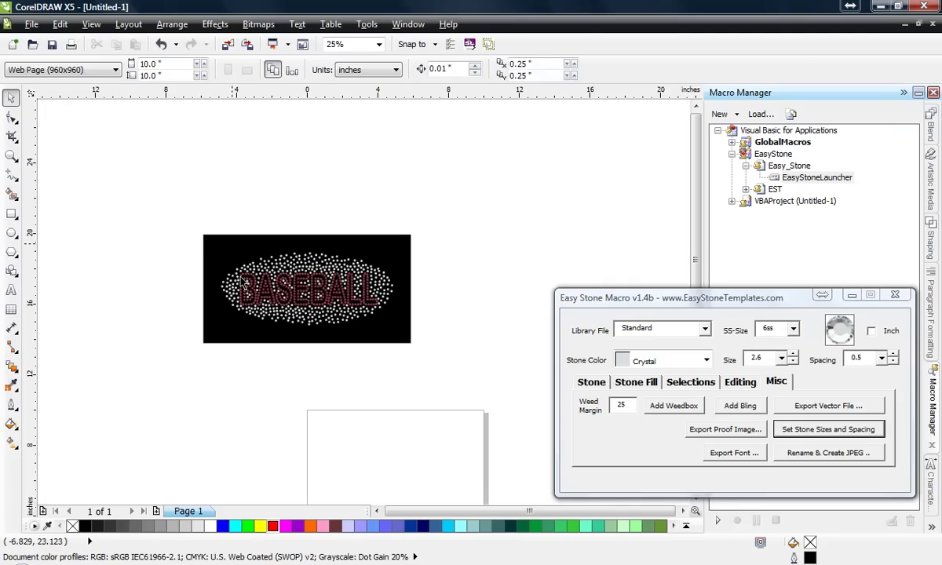
{"action": "scroll", "coordinate": [291, 345], "scroll_direction": "up", "scroll_amount": 1}
{"action": "left_click", "coordinate": [292, 385]}
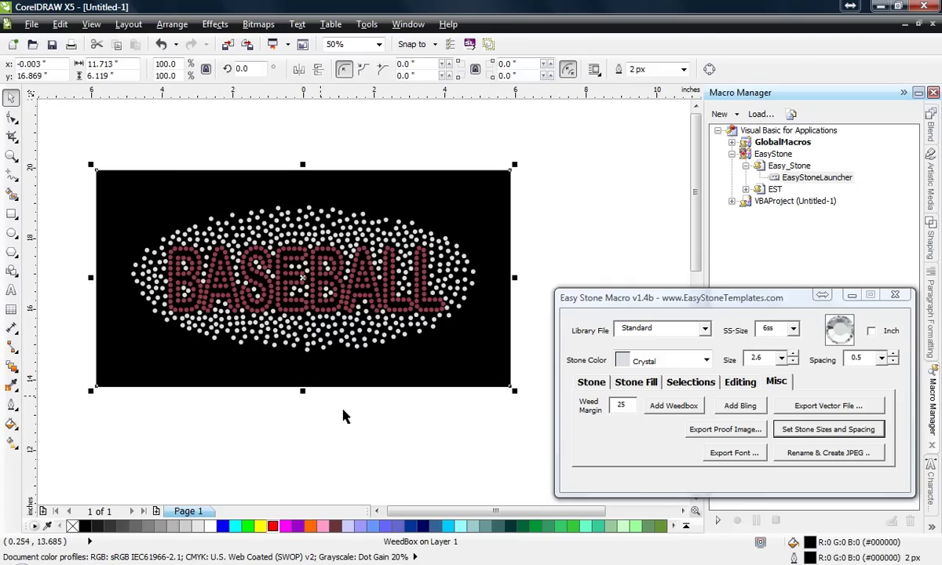
{"action": "left_click", "coordinate": [326, 429]}
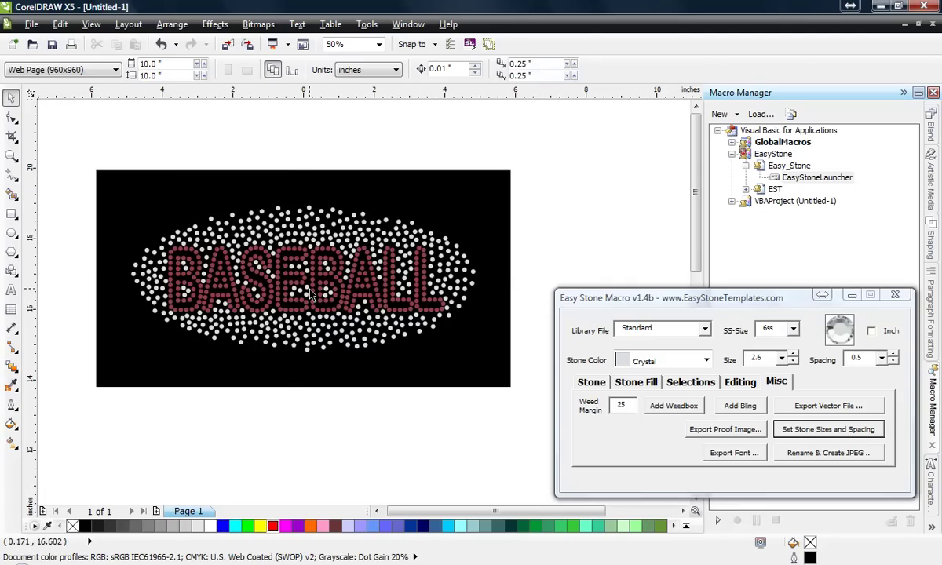
Import Scatter baseball eps.eps with default EPS options, centred on the page.
{"action": "left_click", "coordinate": [31, 24]}
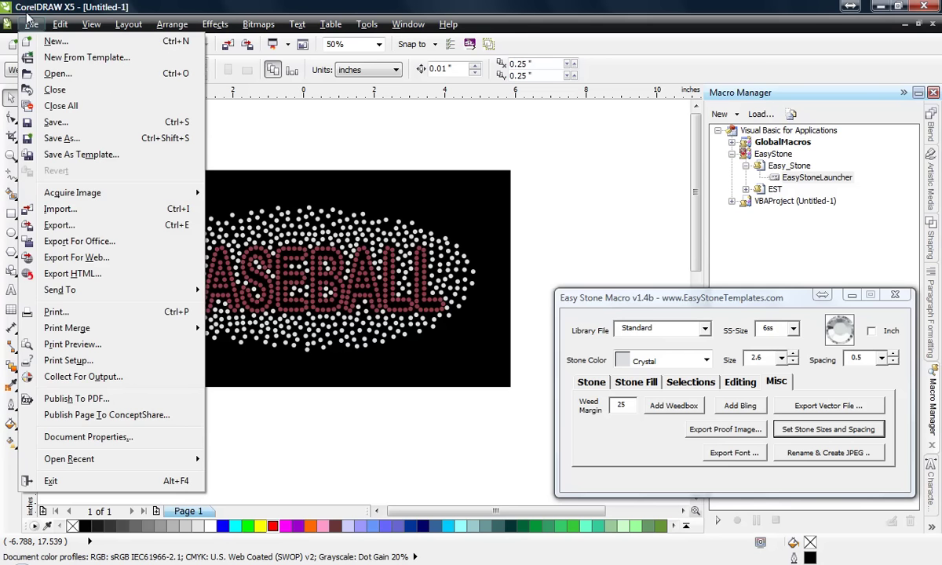
{"action": "left_click", "coordinate": [70, 212]}
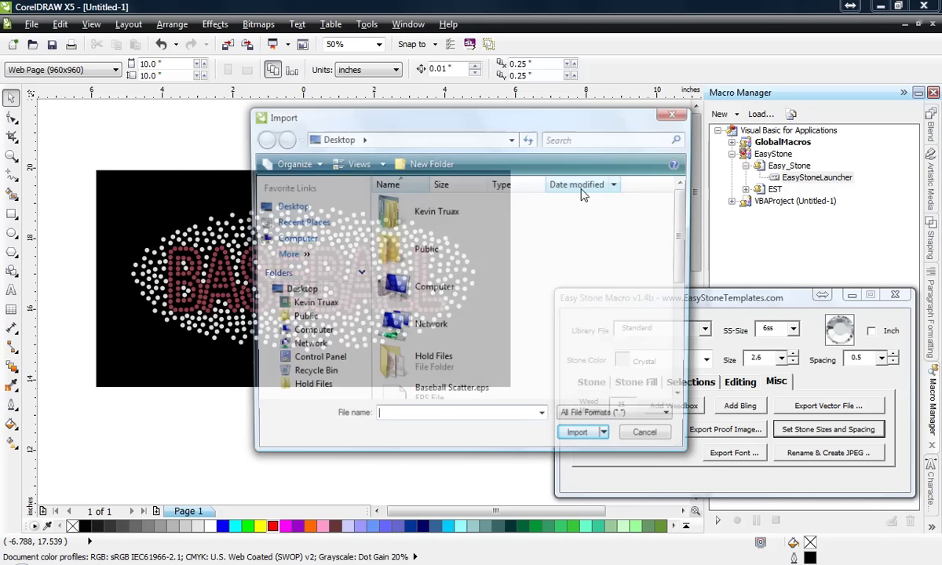
{"action": "scroll", "coordinate": [683, 338], "scroll_direction": "down", "scroll_amount": 5}
{"action": "double_click", "coordinate": [451, 343]}
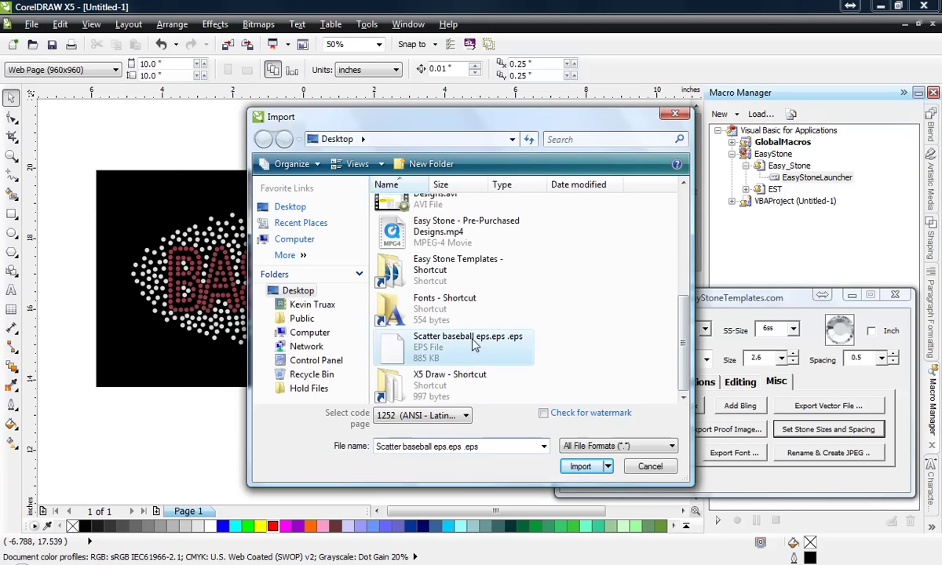
{"action": "left_click", "coordinate": [451, 367]}
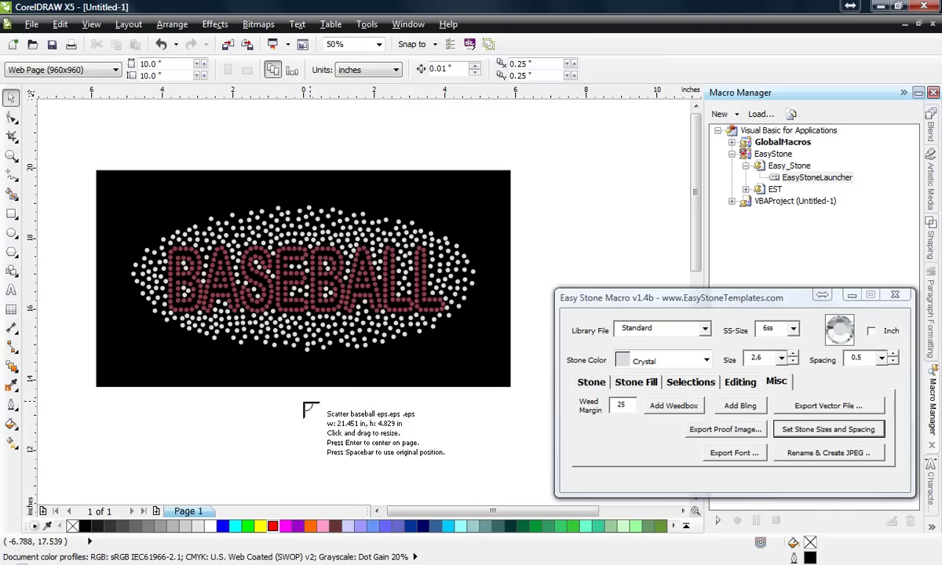
{"action": "key", "text": "Return"}
{"action": "scroll", "coordinate": [244, 400], "scroll_direction": "down", "scroll_amount": 2}
{"action": "scroll", "coordinate": [300, 444], "scroll_direction": "down", "scroll_amount": 1}
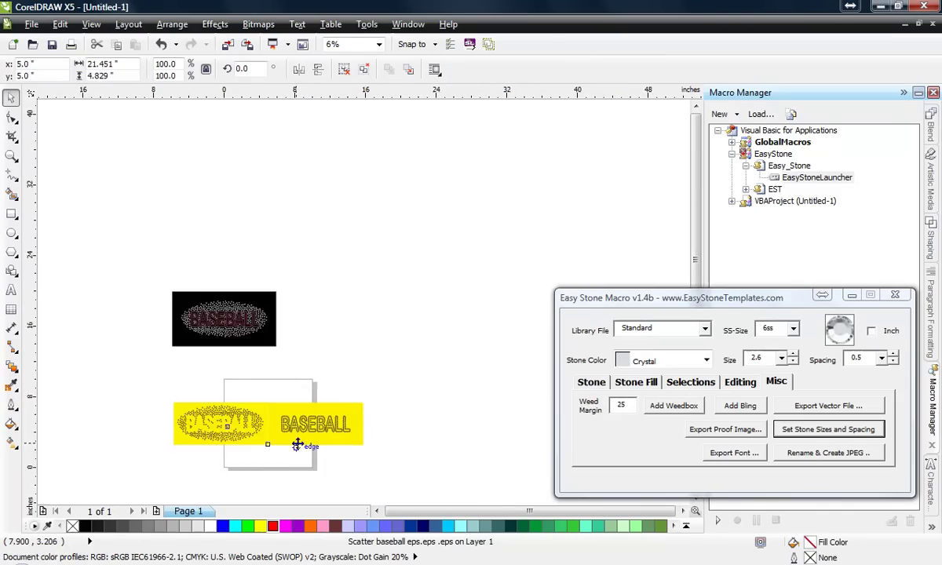
{"action": "scroll", "coordinate": [263, 475], "scroll_direction": "up", "scroll_amount": 2}
{"action": "left_click", "coordinate": [146, 488]}
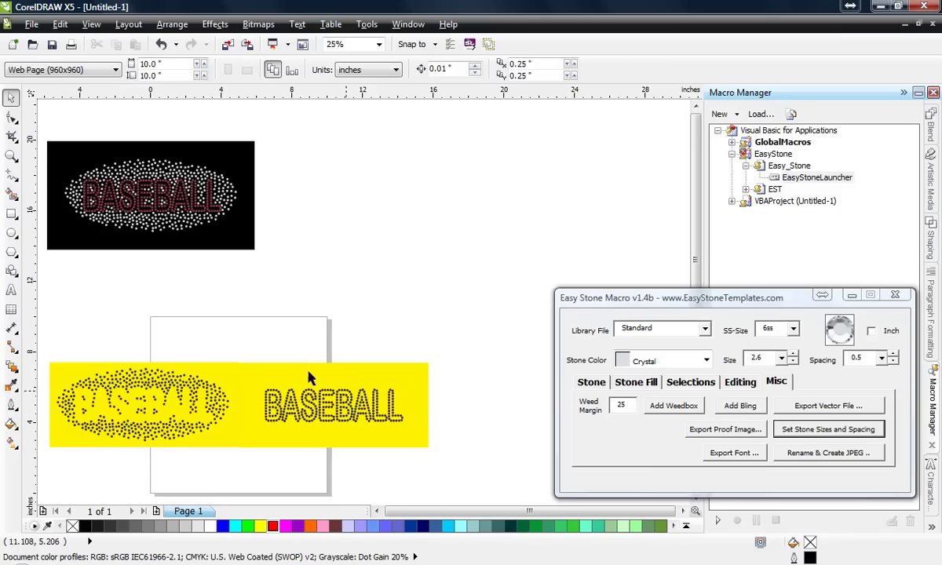
Ungroup the imported baseball artwork and marquee-select the right-hand BASEBALL letter dots.
{"action": "left_click", "coordinate": [274, 413]}
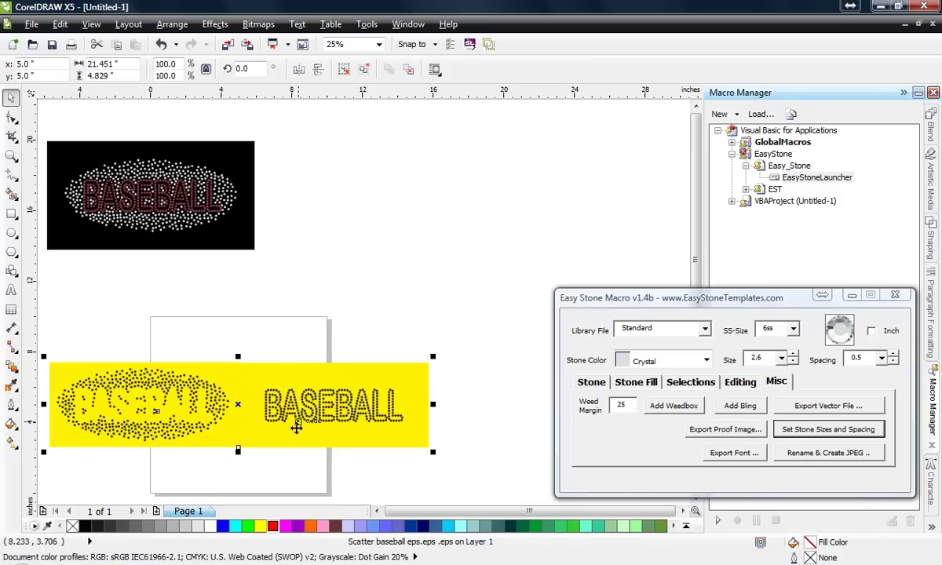
{"action": "right_click", "coordinate": [275, 413]}
{"action": "left_click", "coordinate": [353, 125]}
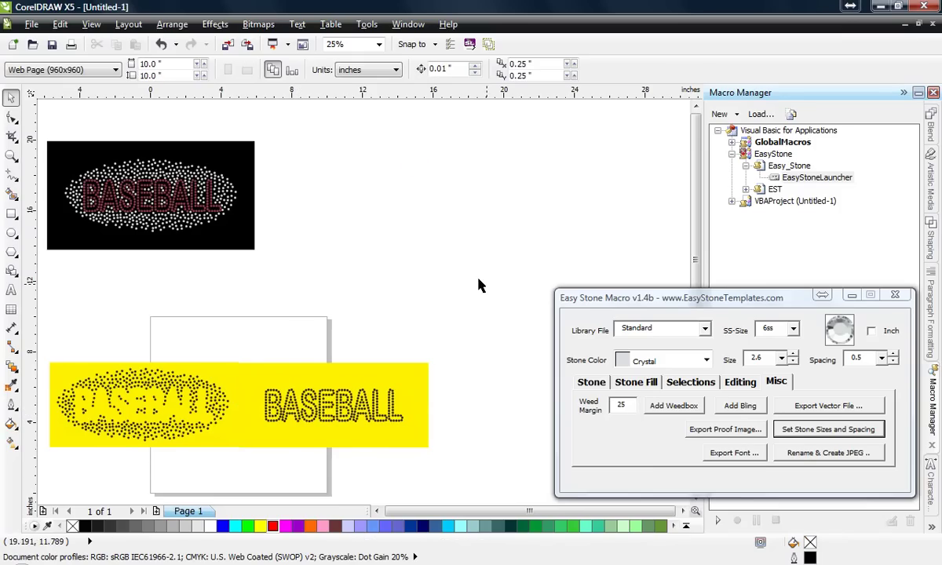
{"action": "left_click_drag", "start_coordinate": [490, 290], "coordinate": [250, 445]}
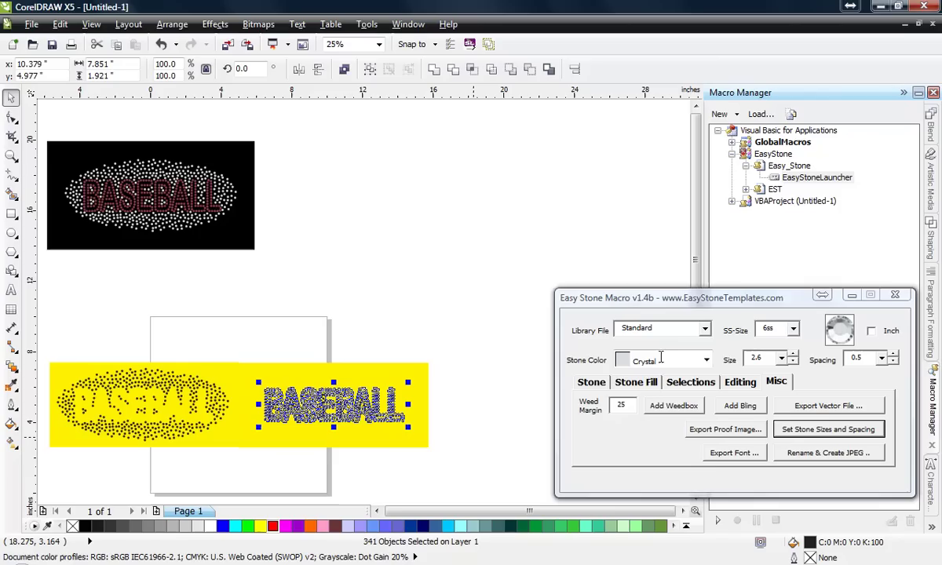
Turn the selected BASEBALL letter dots into Light Siam stones with Rename And Fill.
{"action": "left_click", "coordinate": [666, 360]}
{"action": "scroll", "coordinate": [675, 459], "scroll_direction": "down", "scroll_amount": 4}
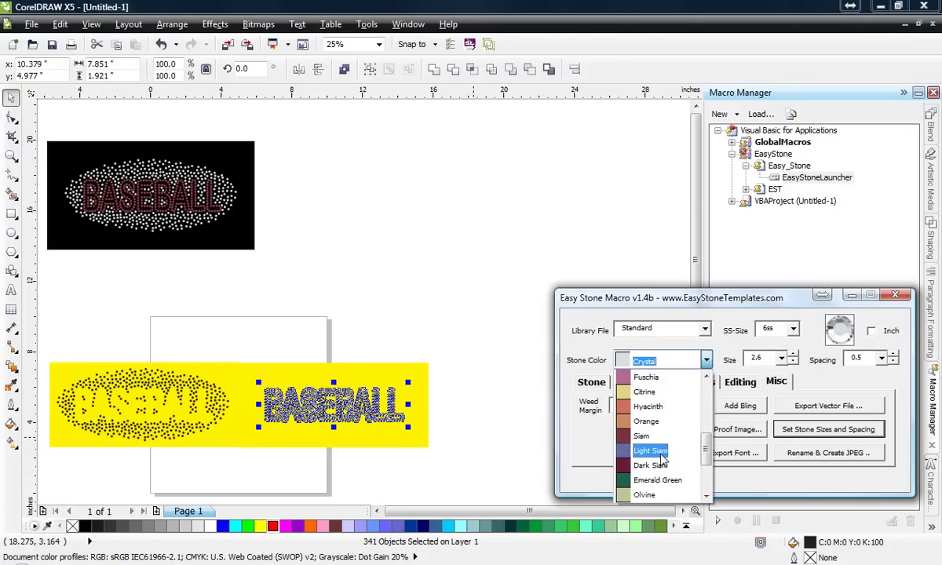
{"action": "left_click", "coordinate": [650, 450]}
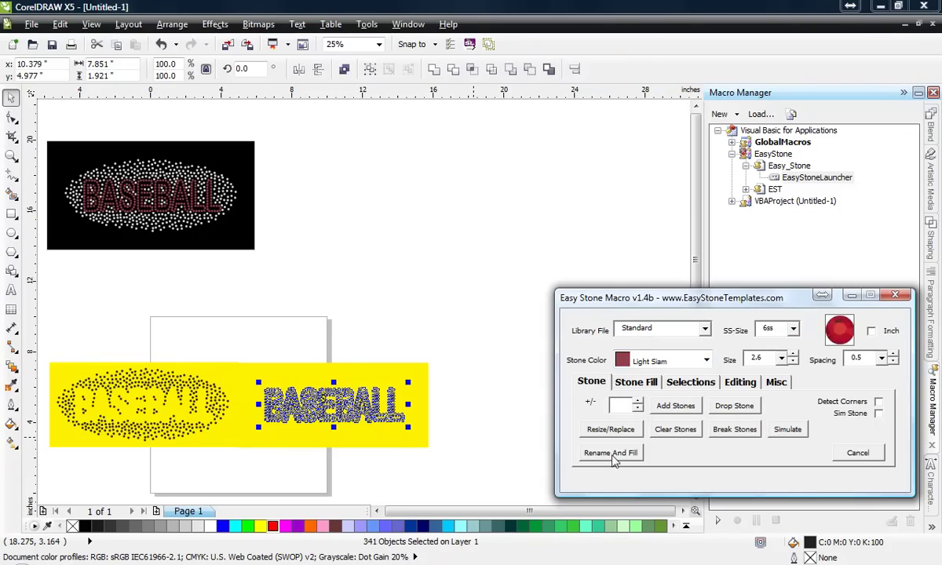
{"action": "left_click", "coordinate": [609, 453]}
Convert the oval scatter dots on the left into Crystal stones, then clear the selection.
{"action": "scroll", "coordinate": [232, 347], "scroll_direction": "down", "scroll_amount": 1}
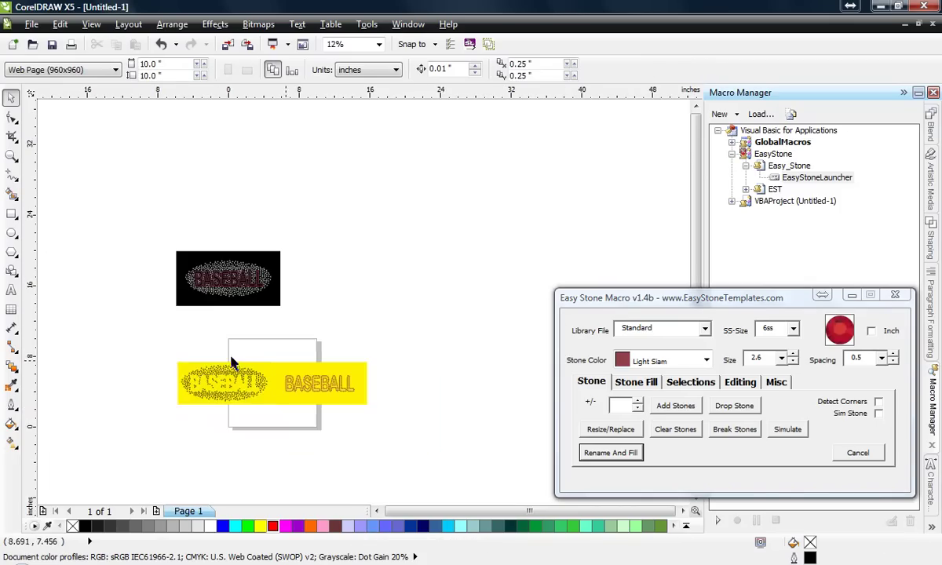
{"action": "scroll", "coordinate": [204, 365], "scroll_direction": "up", "scroll_amount": 1}
{"action": "scroll", "coordinate": [326, 486], "scroll_direction": "down", "scroll_amount": 1}
{"action": "left_click_drag", "start_coordinate": [92, 302], "coordinate": [334, 438]}
{"action": "left_click", "coordinate": [712, 360]}
{"action": "left_click", "coordinate": [710, 361]}
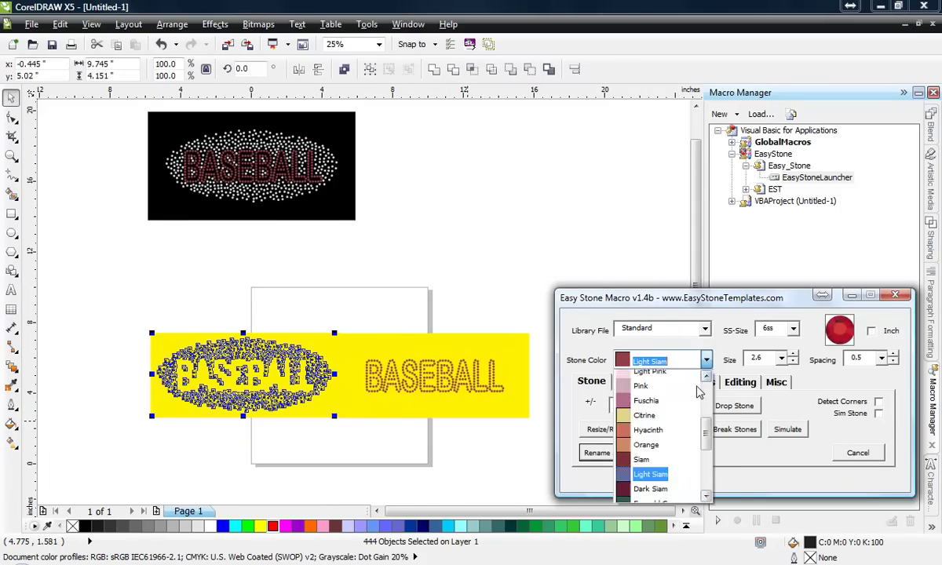
{"action": "scroll", "coordinate": [657, 392], "scroll_direction": "up", "scroll_amount": 5}
{"action": "left_click", "coordinate": [643, 367]}
{"action": "left_click", "coordinate": [612, 453]}
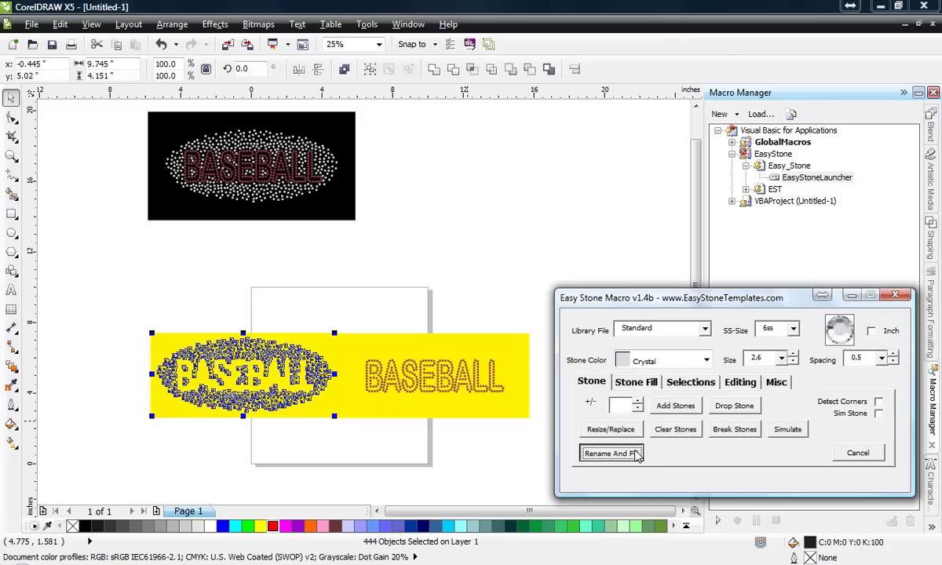
{"action": "left_click", "coordinate": [365, 453]}
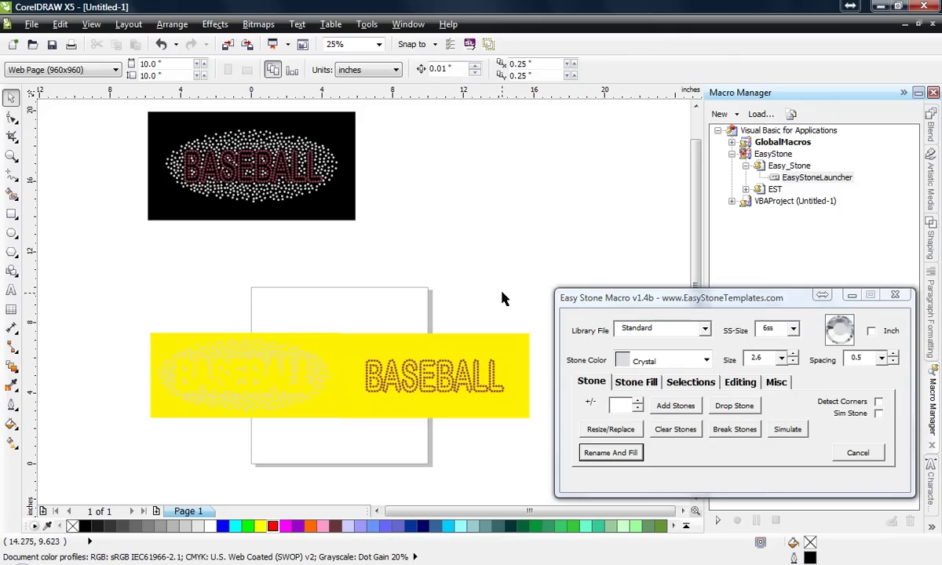
Move the red BASEBALL letter stones onto the crystal oval.
{"action": "left_click_drag", "start_coordinate": [533, 305], "coordinate": [330, 448]}
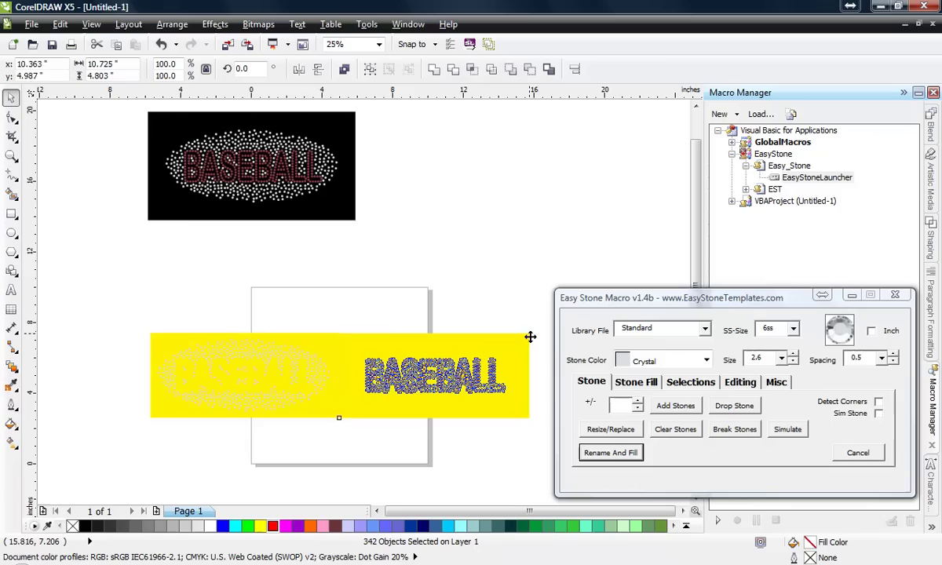
{"action": "left_click_drag", "start_coordinate": [532, 336], "coordinate": [338, 335]}
{"action": "left_click", "coordinate": [415, 305]}
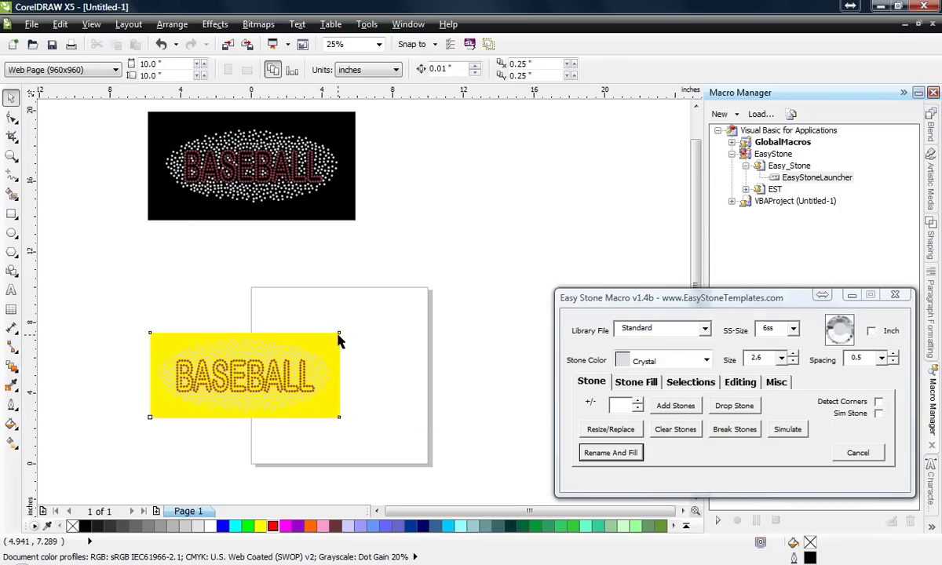
Fill the yellow background rectangle with black.
{"action": "left_click", "coordinate": [338, 333]}
{"action": "left_click", "coordinate": [314, 310]}
{"action": "left_click", "coordinate": [160, 418]}
{"action": "left_click", "coordinate": [84, 526]}
{"action": "key", "text": "Escape"}
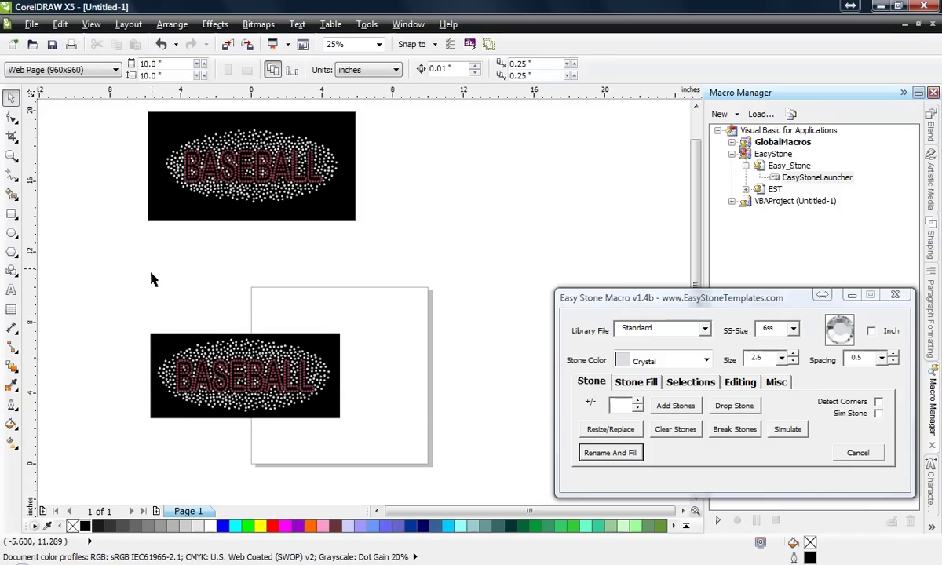
Delete the entire lower rebuilt stone design (786 objects).
{"action": "left_click_drag", "start_coordinate": [118, 318], "coordinate": [396, 446]}
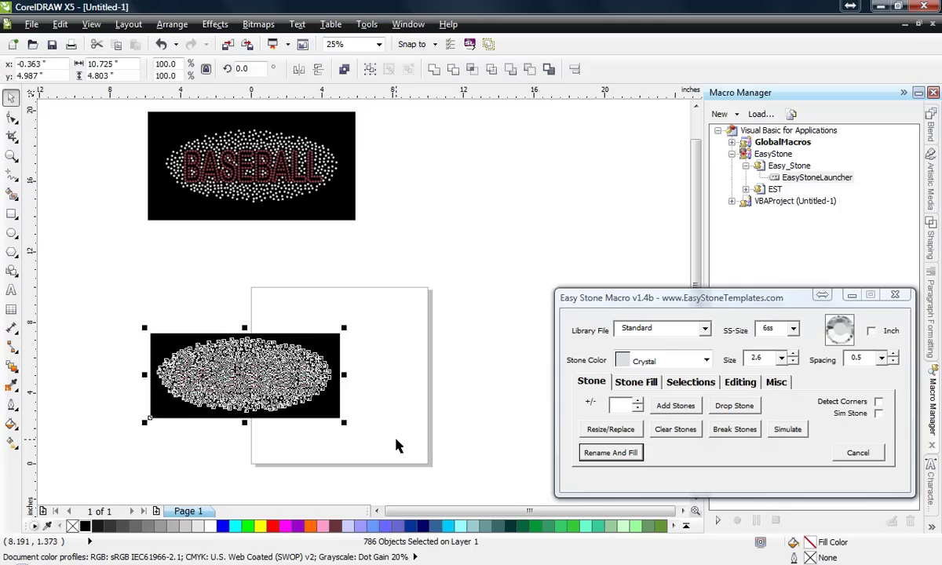
{"action": "key", "text": "Escape"}
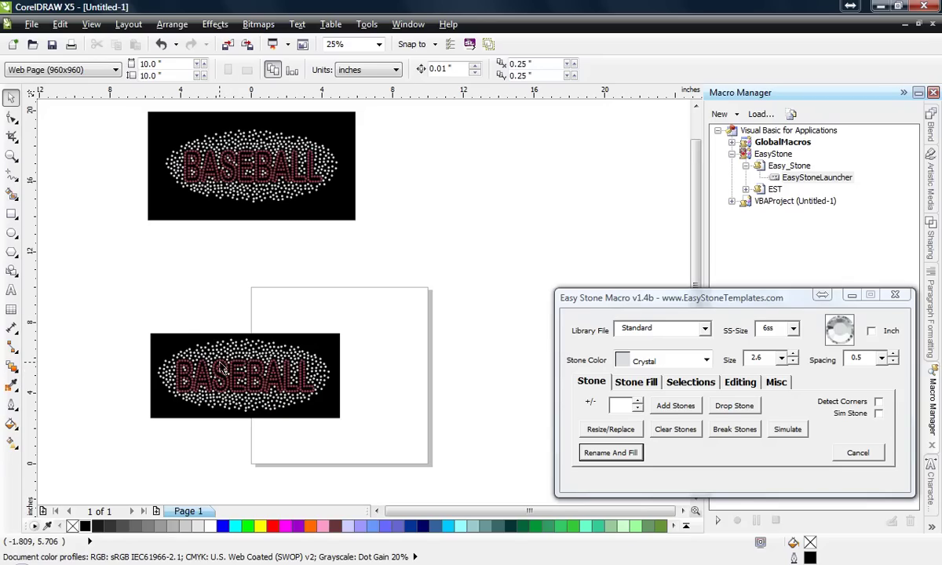
{"action": "left_click_drag", "start_coordinate": [139, 281], "coordinate": [386, 451]}
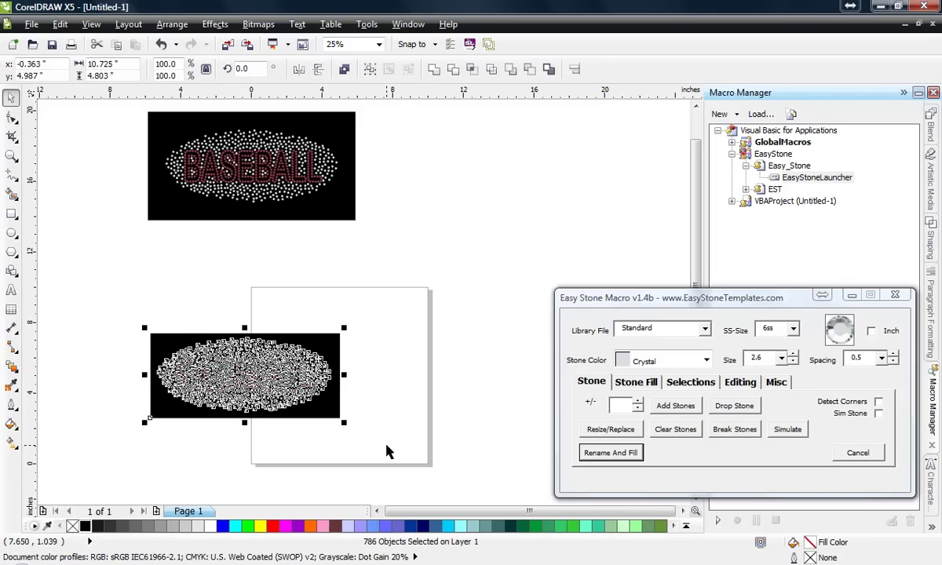
{"action": "key", "text": "Delete"}
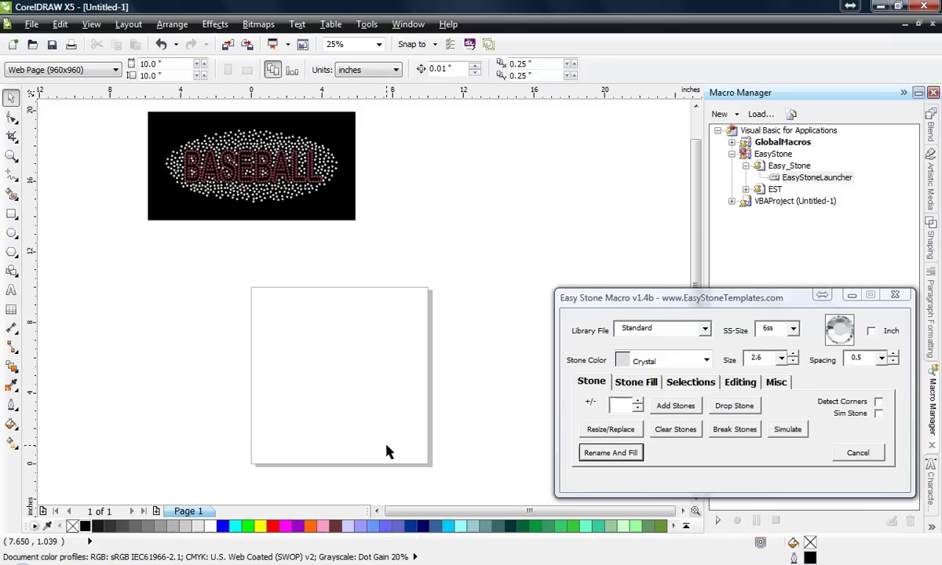
{"action": "scroll", "coordinate": [96, 202], "scroll_direction": "down", "scroll_amount": 1}
{"action": "scroll", "coordinate": [96, 202], "scroll_direction": "up", "scroll_amount": 1}
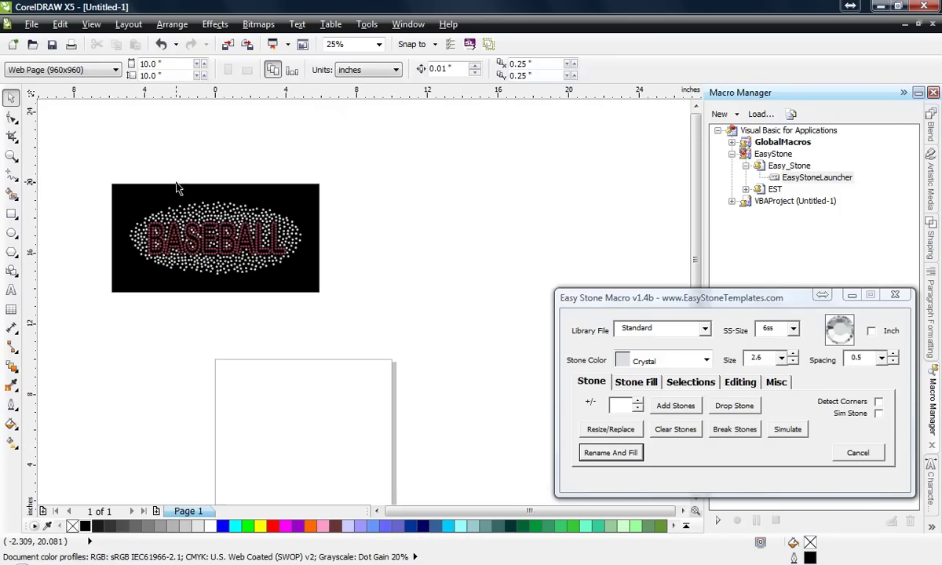
{"action": "scroll", "coordinate": [102, 248], "scroll_direction": "up", "scroll_amount": 1}
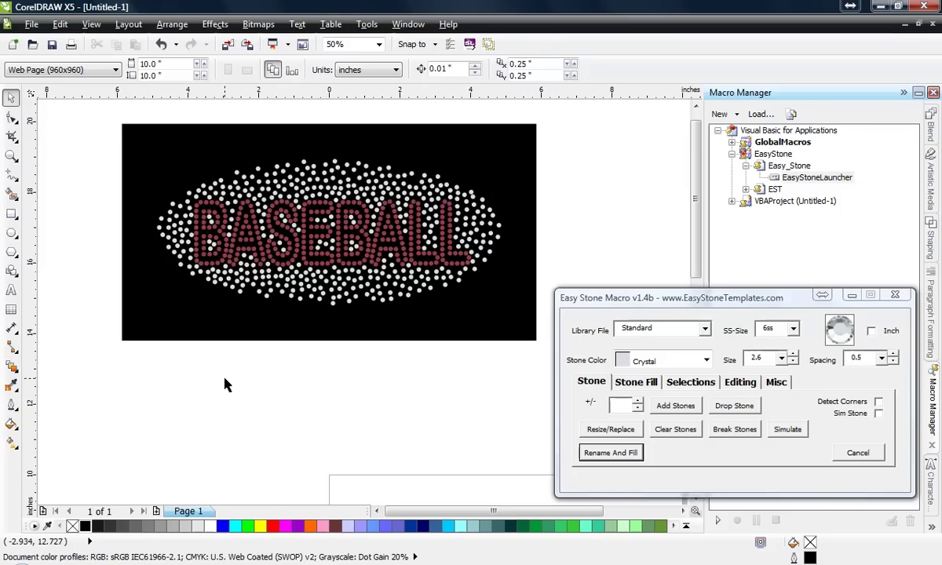
Marquee-select the whole original BASEBALL design.
{"action": "scroll", "coordinate": [221, 380], "scroll_direction": "down", "scroll_amount": 1}
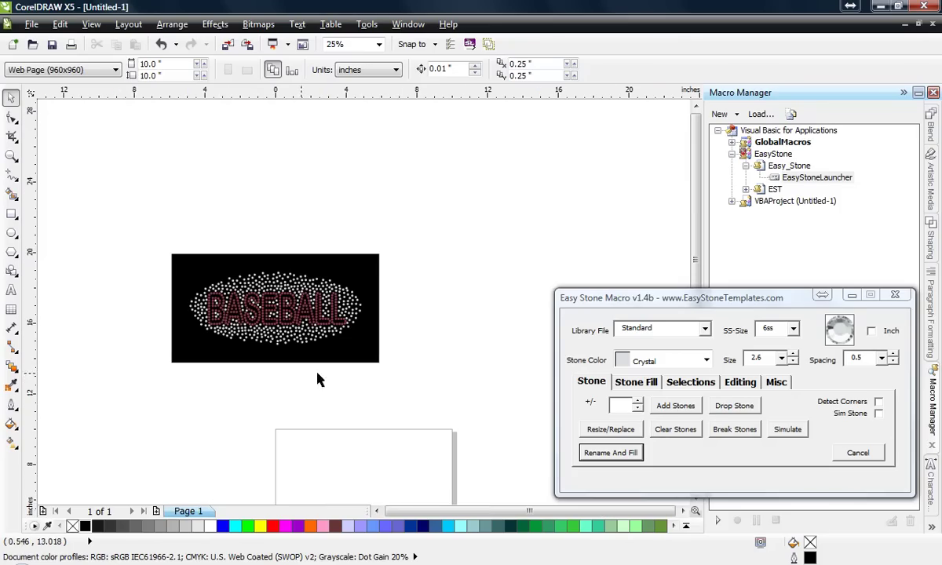
{"action": "scroll", "coordinate": [165, 240], "scroll_direction": "down", "scroll_amount": 1}
{"action": "scroll", "coordinate": [209, 281], "scroll_direction": "up", "scroll_amount": 1}
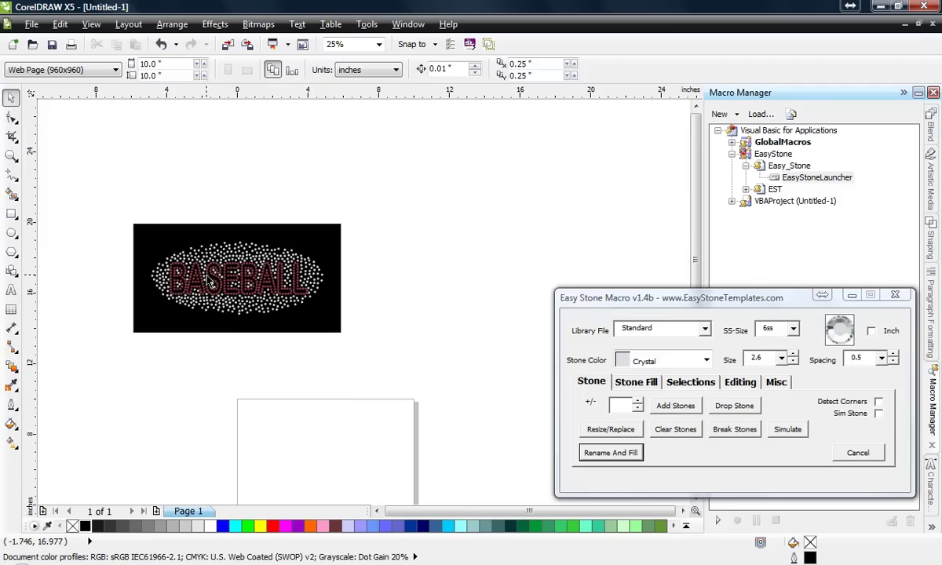
{"action": "left_click_drag", "start_coordinate": [95, 198], "coordinate": [386, 366]}
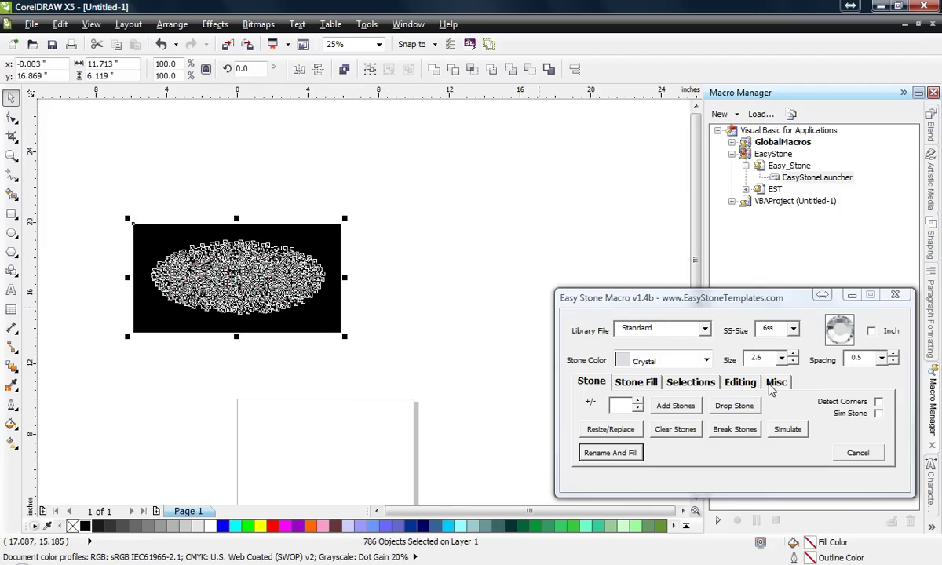
Export the design as colour-separated 'base' EPS files with Color enabled.
{"action": "left_click", "coordinate": [775, 384]}
{"action": "left_click", "coordinate": [823, 407]}
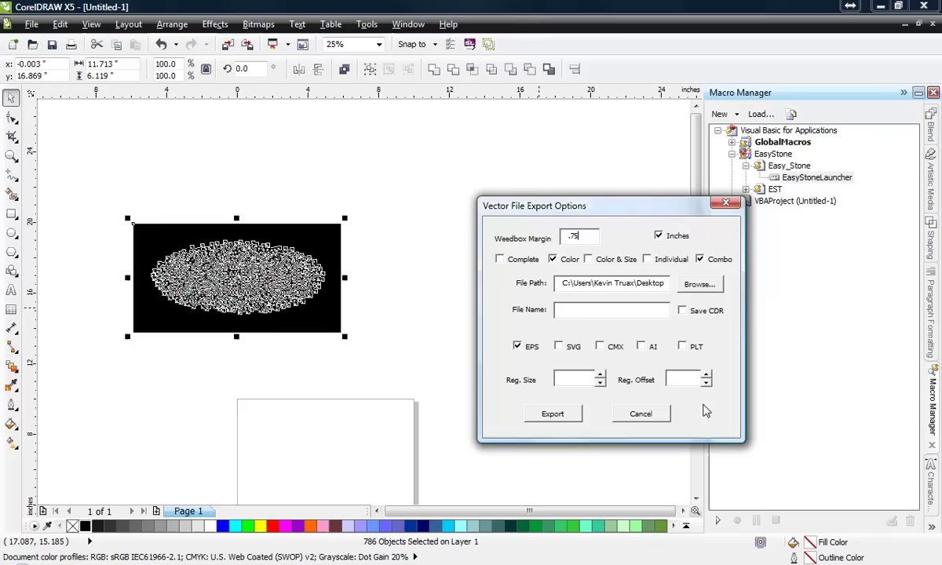
{"action": "left_click", "coordinate": [554, 260]}
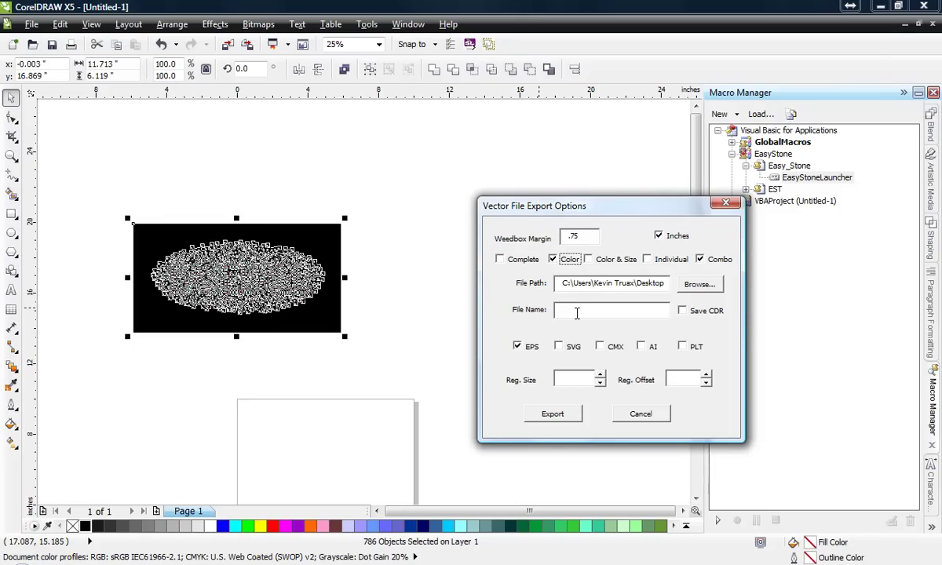
{"action": "left_click", "coordinate": [577, 314]}
{"action": "left_click", "coordinate": [566, 418]}
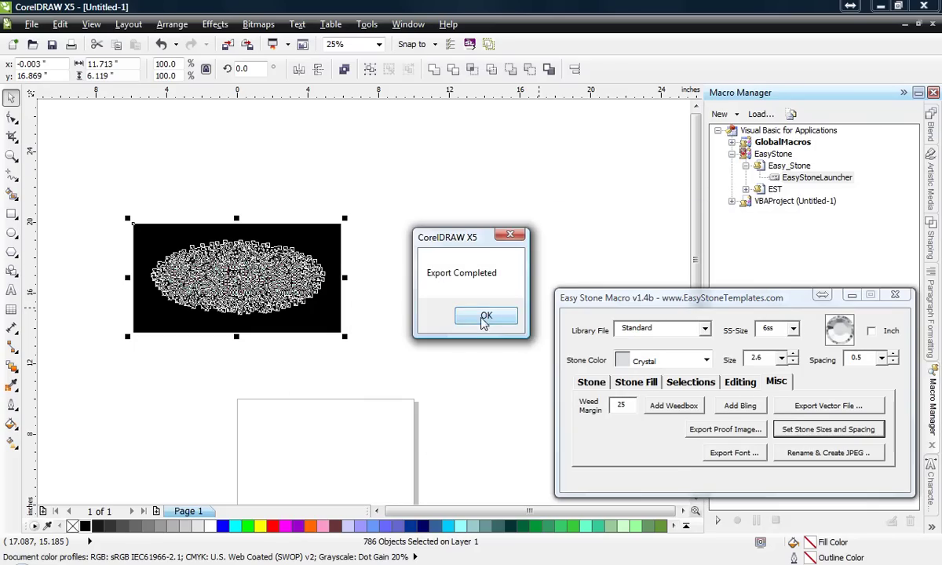
{"action": "left_click", "coordinate": [486, 316]}
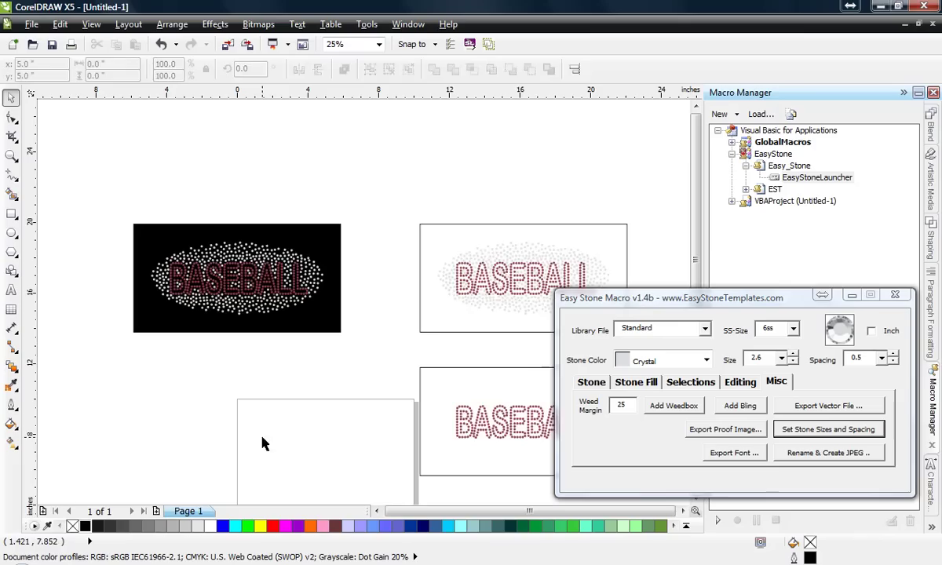
Delete the three exported stone-layout copies, leaving only the original design.
{"action": "scroll", "coordinate": [286, 248], "scroll_direction": "down", "scroll_amount": 1}
{"action": "scroll", "coordinate": [486, 389], "scroll_direction": "up", "scroll_amount": 1}
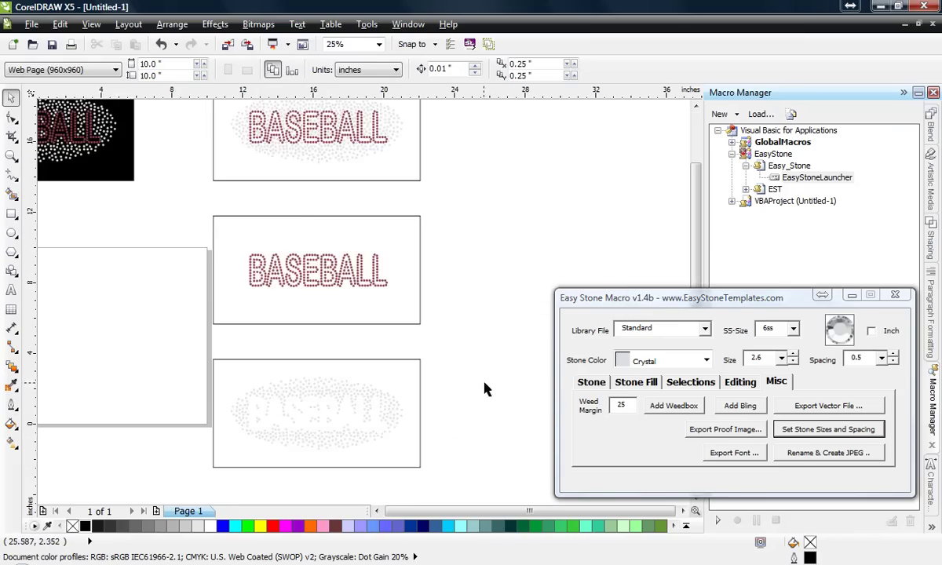
{"action": "scroll", "coordinate": [482, 367], "scroll_direction": "down", "scroll_amount": 1}
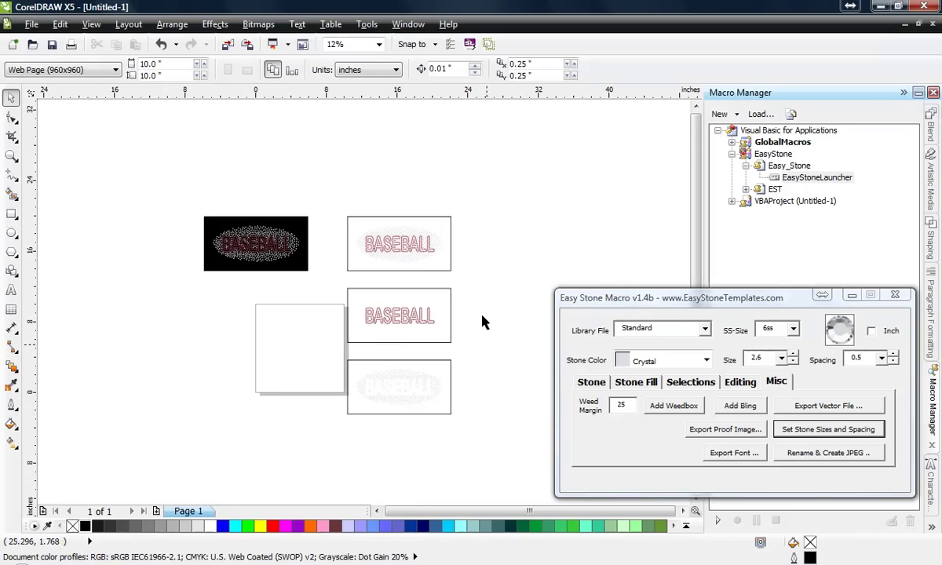
{"action": "left_click_drag", "start_coordinate": [508, 196], "coordinate": [341, 453]}
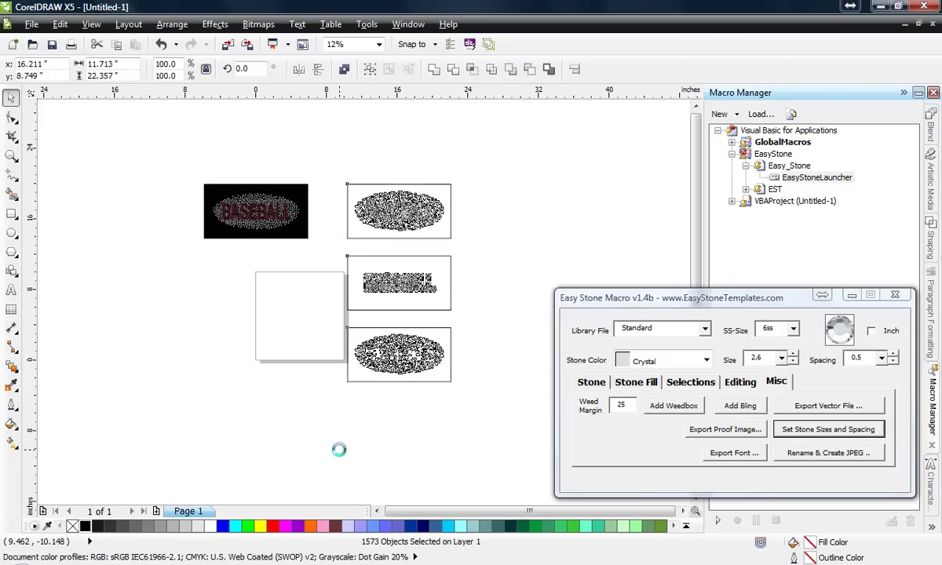
{"action": "key", "text": "Delete"}
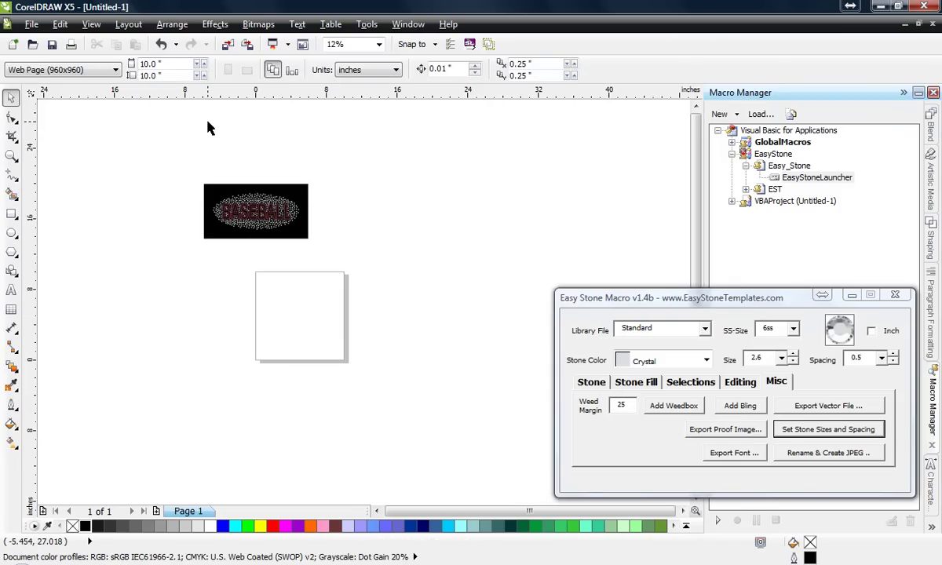
{"action": "scroll", "coordinate": [208, 185], "scroll_direction": "up", "scroll_amount": 2}
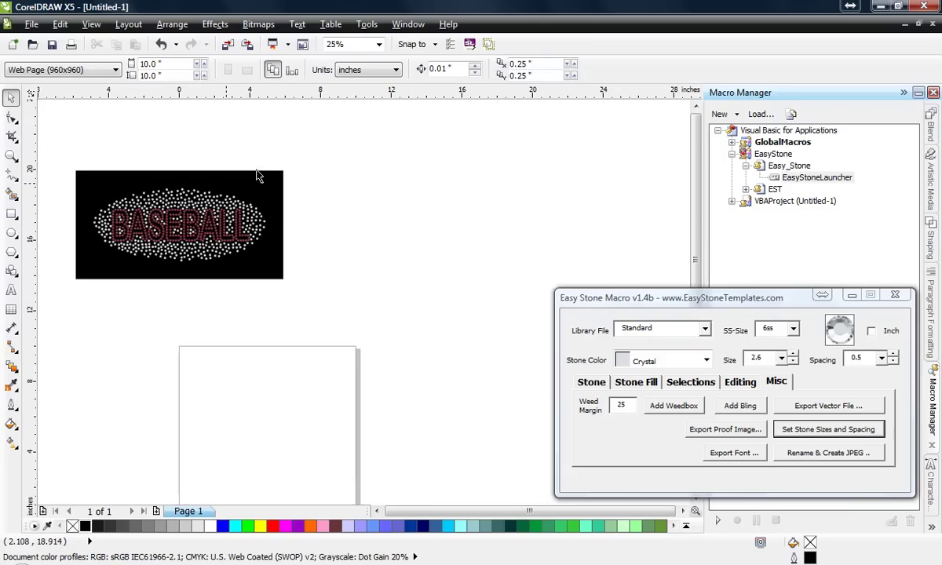
Minimize the Easy Stone macro window and marquee-select the whole BASEBALL design.
{"action": "left_click", "coordinate": [852, 295]}
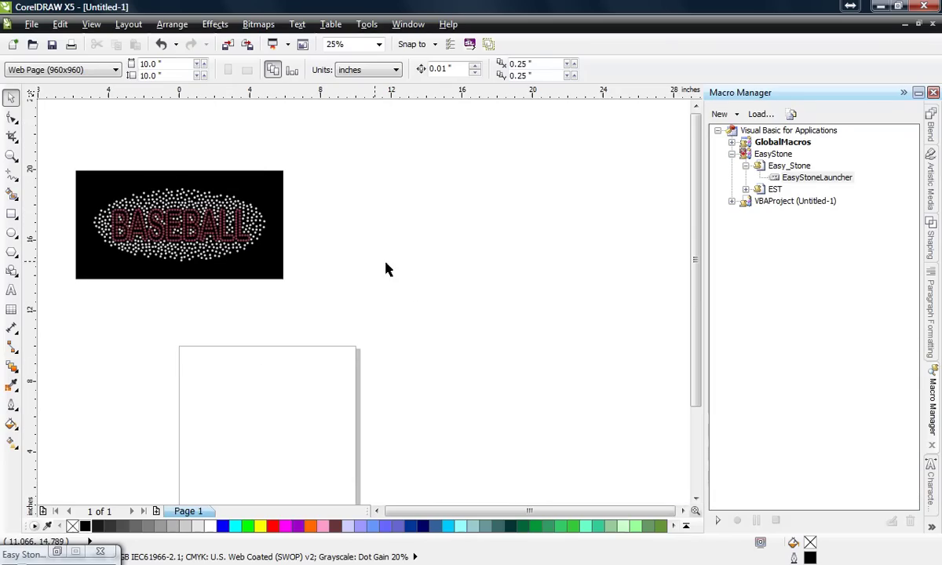
{"action": "scroll", "coordinate": [389, 305], "scroll_direction": "down", "scroll_amount": 2}
{"action": "scroll", "coordinate": [265, 274], "scroll_direction": "up", "scroll_amount": 2}
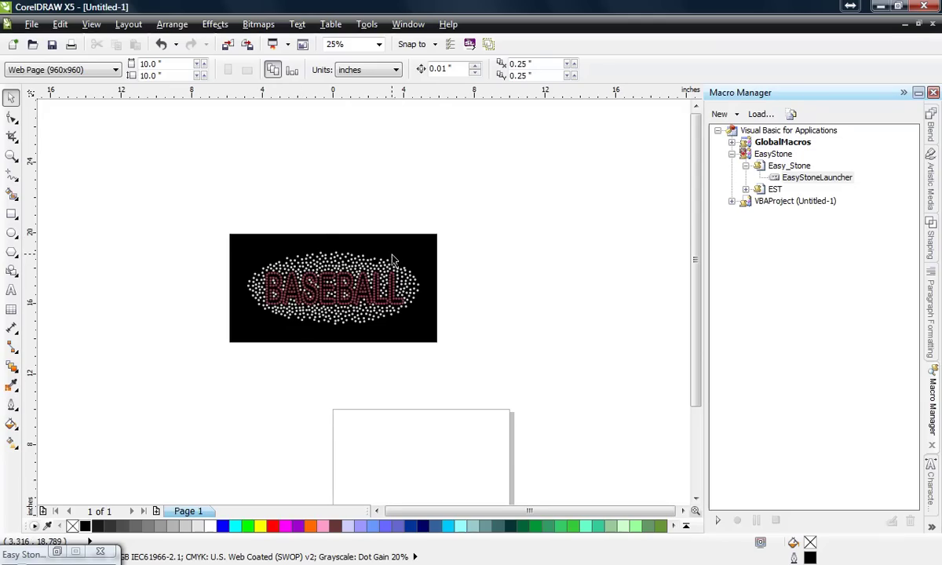
{"action": "scroll", "coordinate": [387, 259], "scroll_direction": "up", "scroll_amount": 2}
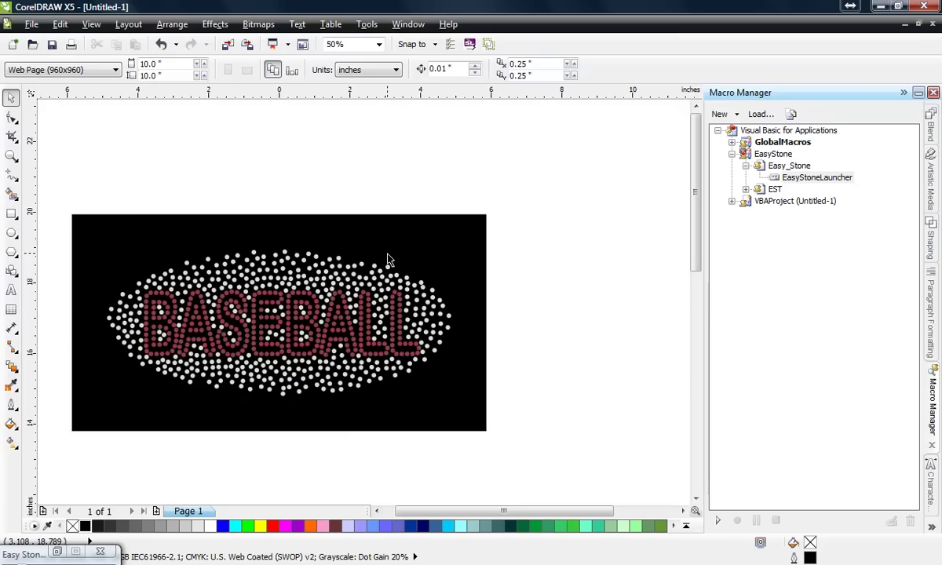
{"action": "scroll", "coordinate": [387, 244], "scroll_direction": "down", "scroll_amount": 2}
{"action": "scroll", "coordinate": [385, 237], "scroll_direction": "up", "scroll_amount": 2}
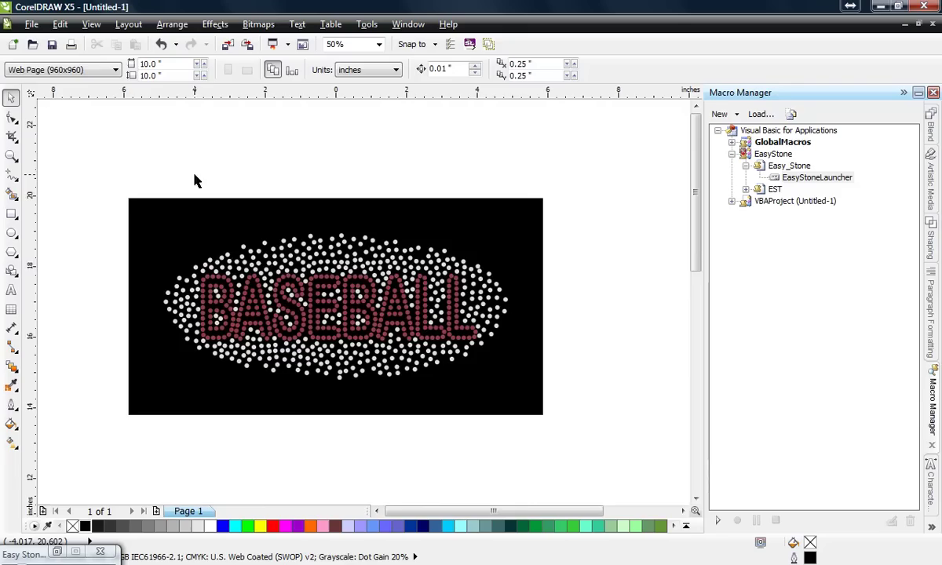
{"action": "scroll", "coordinate": [190, 147], "scroll_direction": "down", "scroll_amount": 1}
{"action": "left_click_drag", "start_coordinate": [133, 155], "coordinate": [416, 329]}
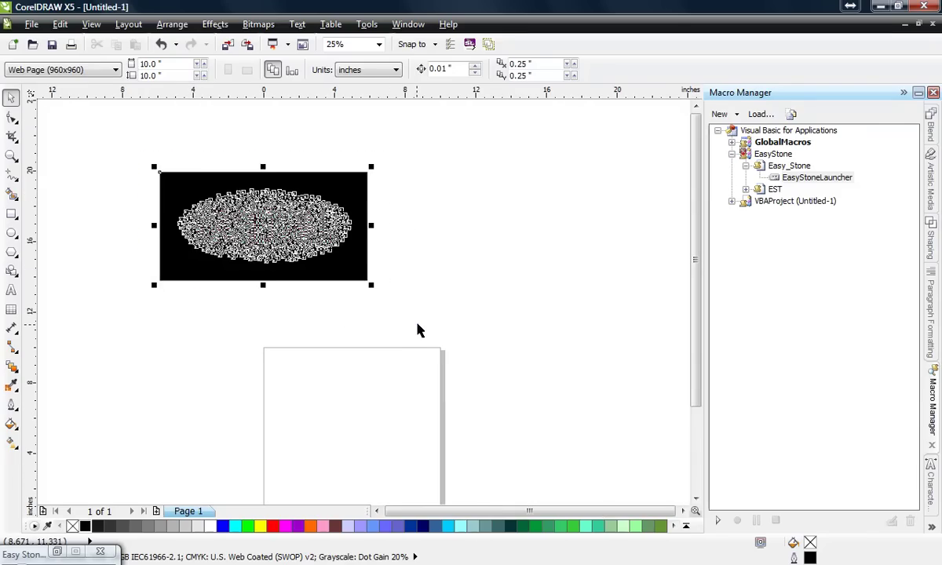
Create new documents with default settings, ending in Untitled-3 holding the design.
{"action": "left_click", "coordinate": [30, 24]}
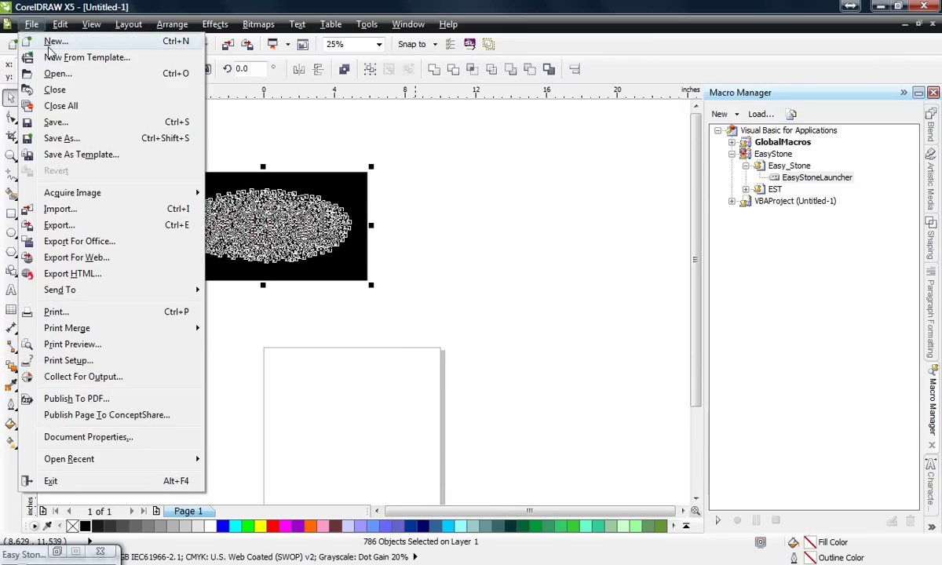
{"action": "left_click", "coordinate": [49, 39]}
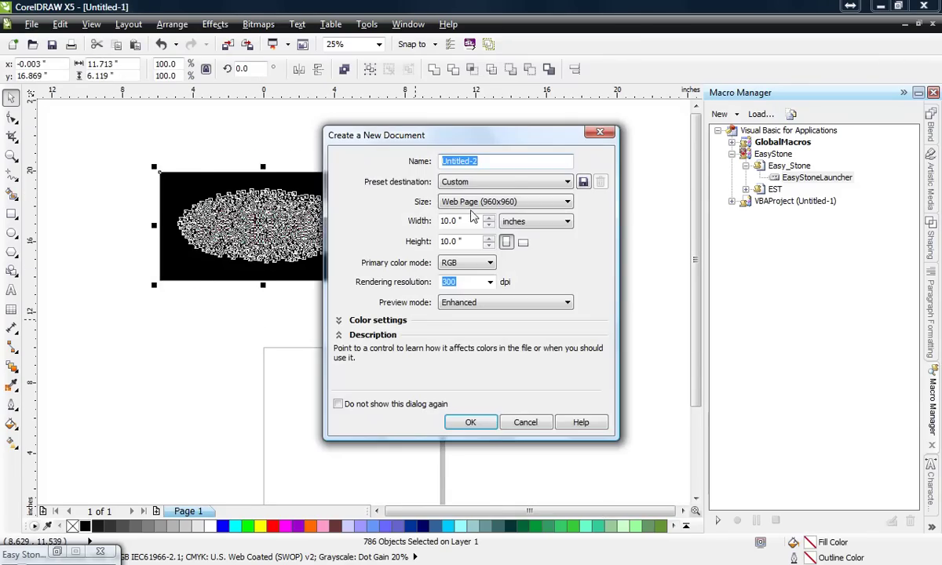
{"action": "left_click", "coordinate": [471, 423]}
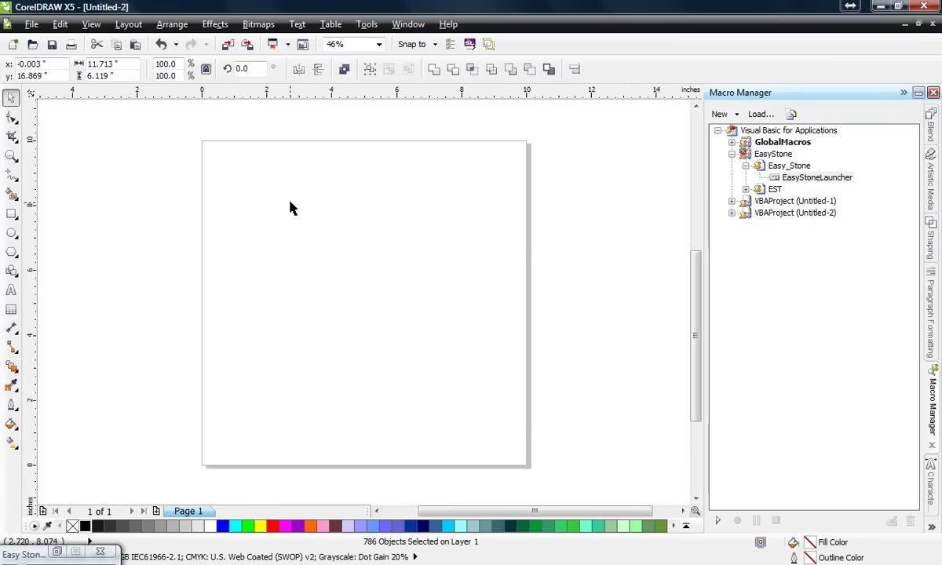
{"action": "left_click", "coordinate": [31, 24]}
{"action": "left_click", "coordinate": [47, 41]}
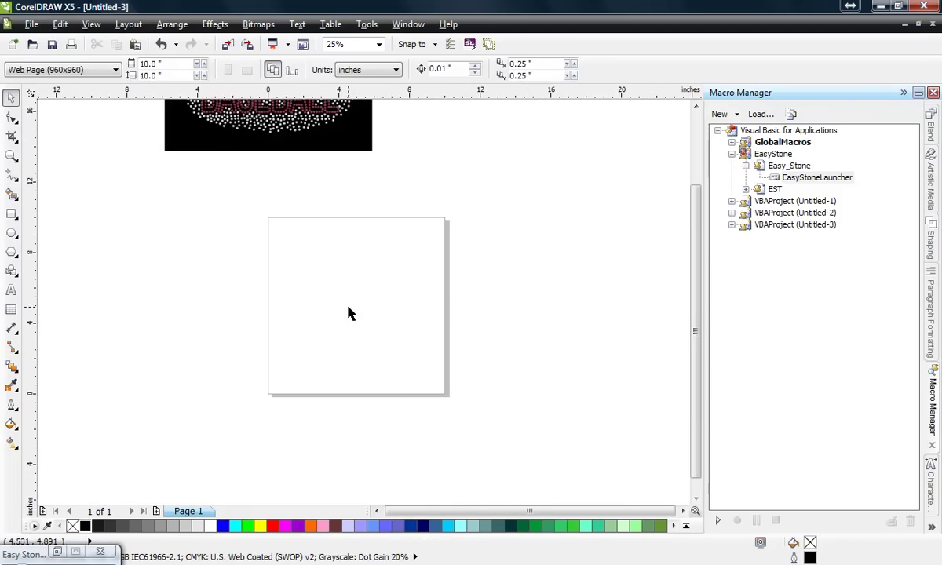
{"action": "scroll", "coordinate": [351, 314], "scroll_direction": "up", "scroll_amount": 3}
{"action": "scroll", "coordinate": [301, 182], "scroll_direction": "up", "scroll_amount": 1}
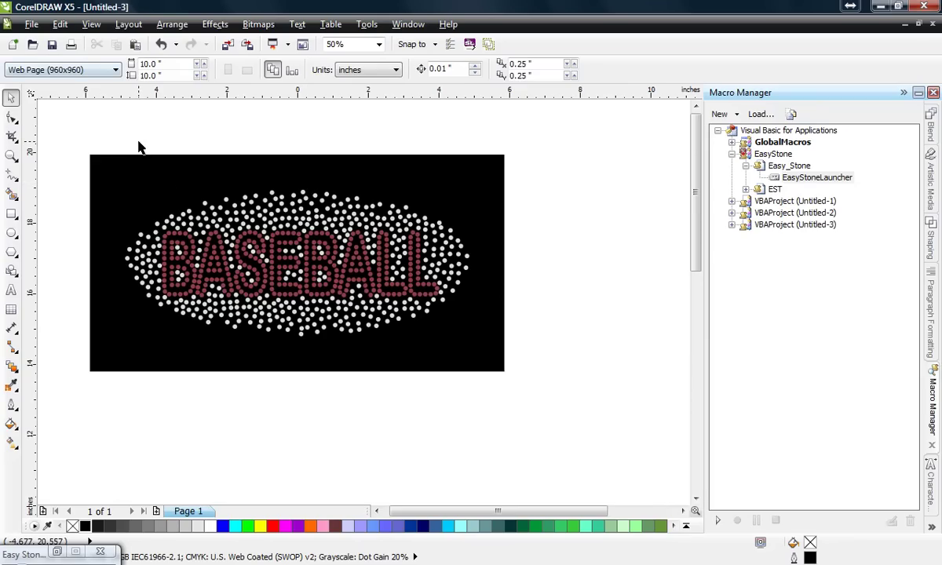
{"action": "scroll", "coordinate": [153, 257], "scroll_direction": "up", "scroll_amount": 1}
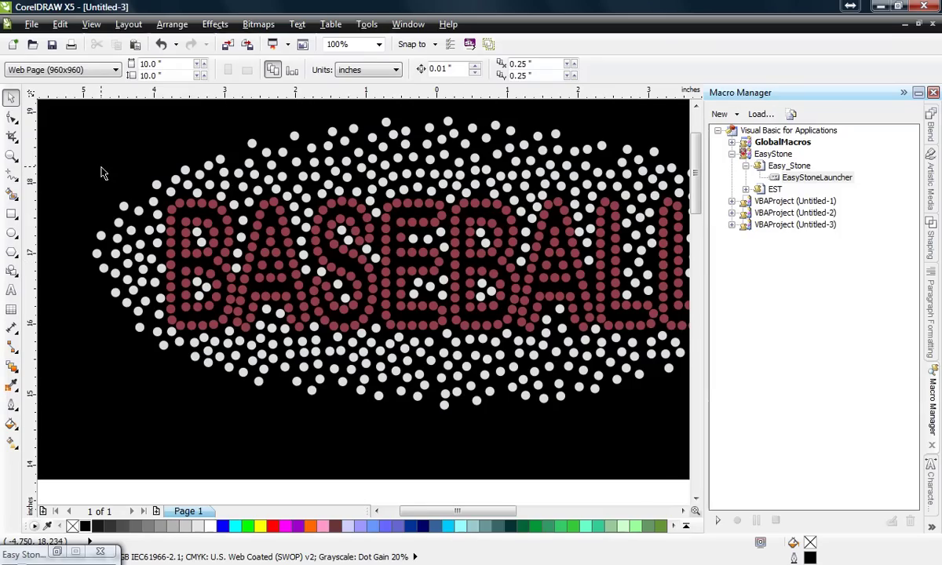
Set up a Find Objects search for the uniform red fill sampled from a letter stone.
{"action": "left_click", "coordinate": [60, 24]}
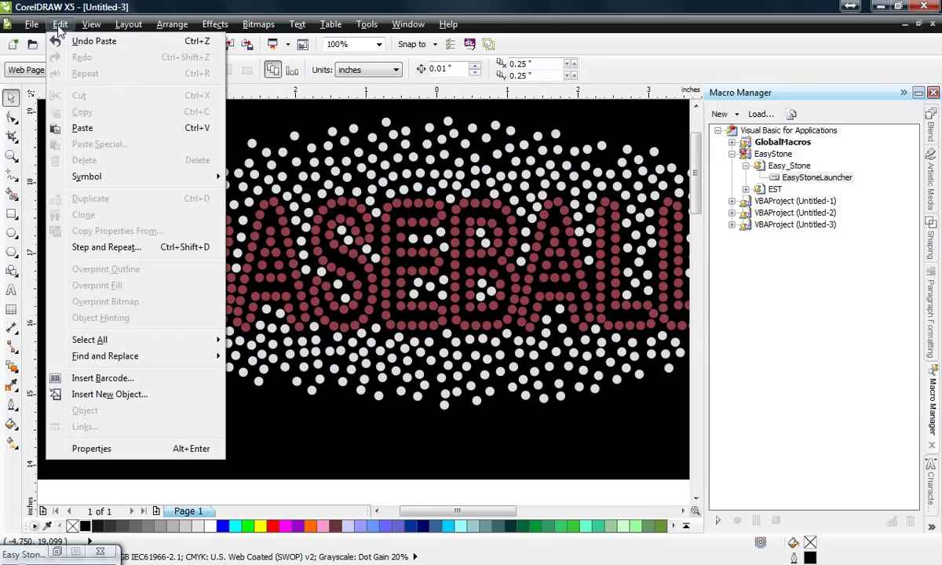
{"action": "mouse_move", "coordinate": [113, 355]}
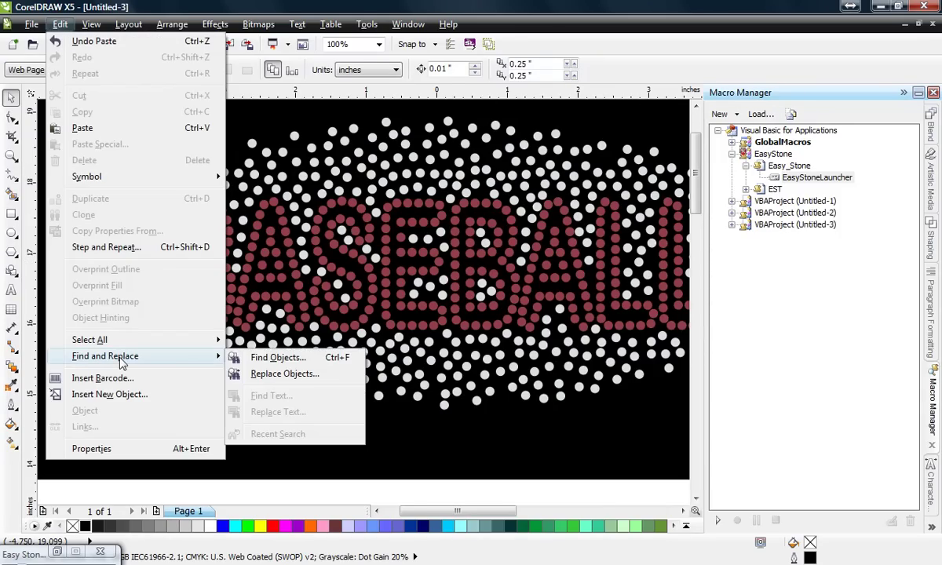
{"action": "left_click", "coordinate": [259, 358]}
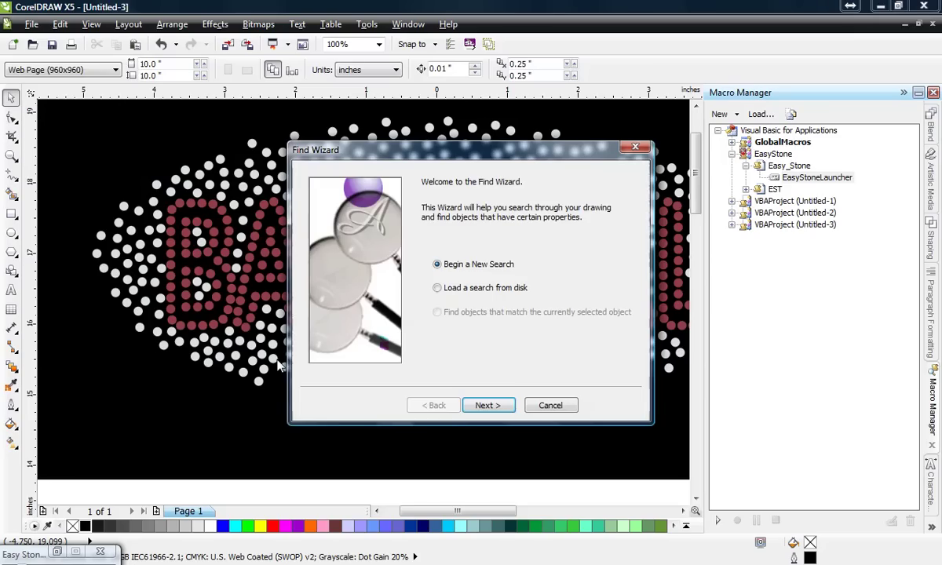
{"action": "left_click", "coordinate": [503, 406]}
{"action": "left_click", "coordinate": [479, 206]}
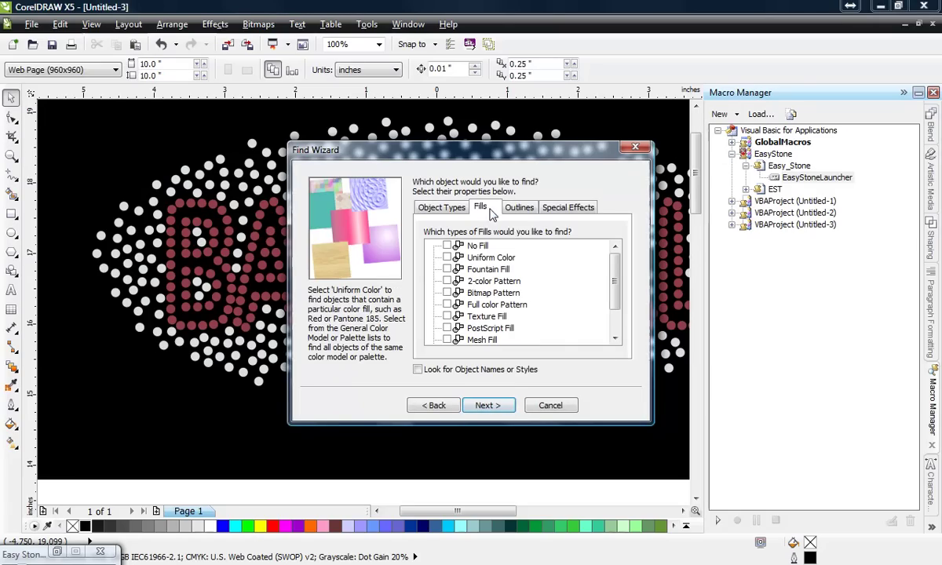
{"action": "left_click", "coordinate": [447, 258]}
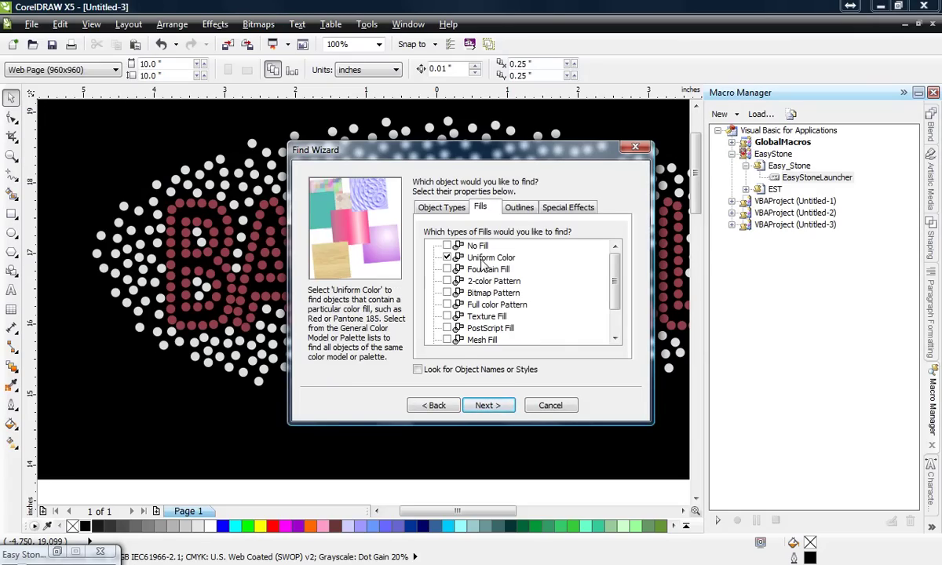
{"action": "left_click", "coordinate": [493, 405]}
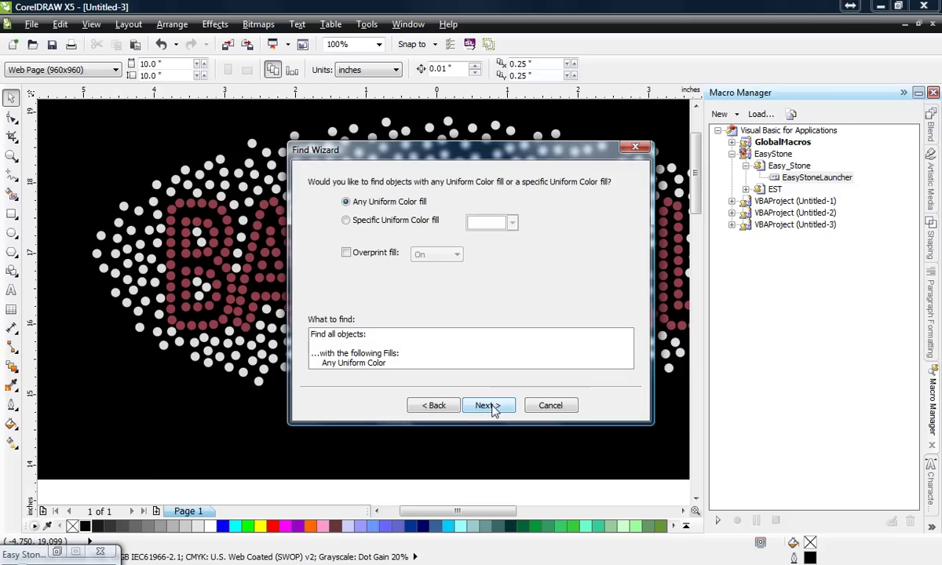
{"action": "left_click", "coordinate": [347, 221]}
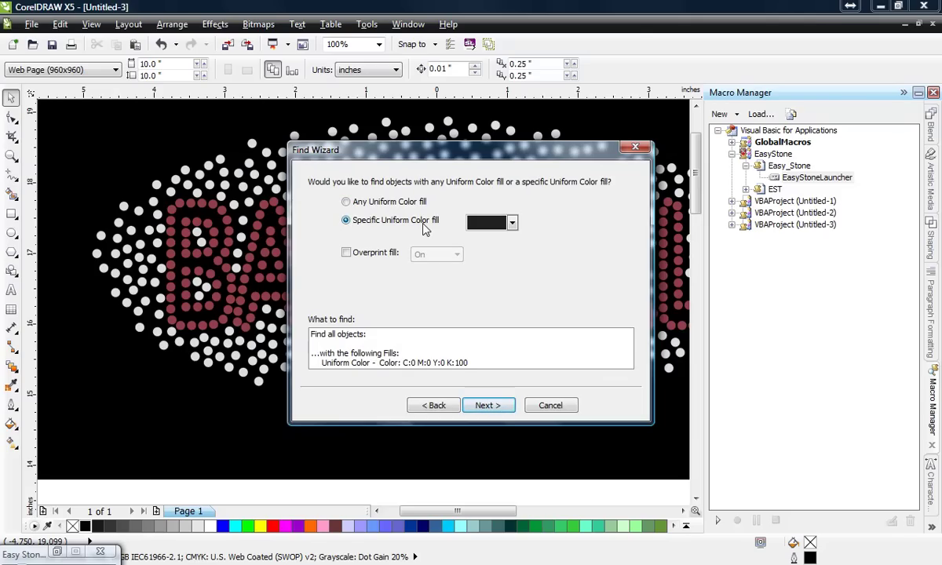
{"action": "left_click", "coordinate": [487, 222]}
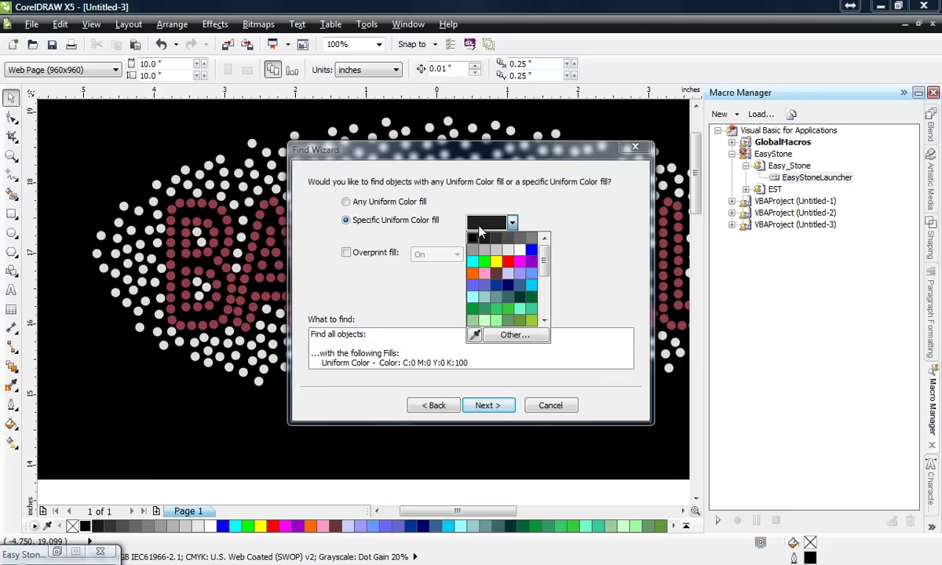
{"action": "left_click", "coordinate": [475, 336]}
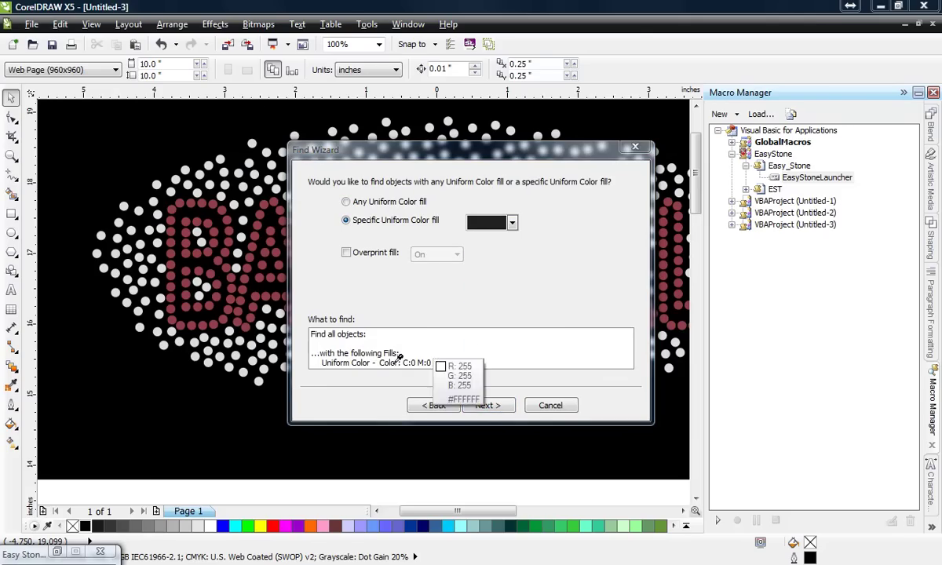
{"action": "left_click", "coordinate": [227, 281]}
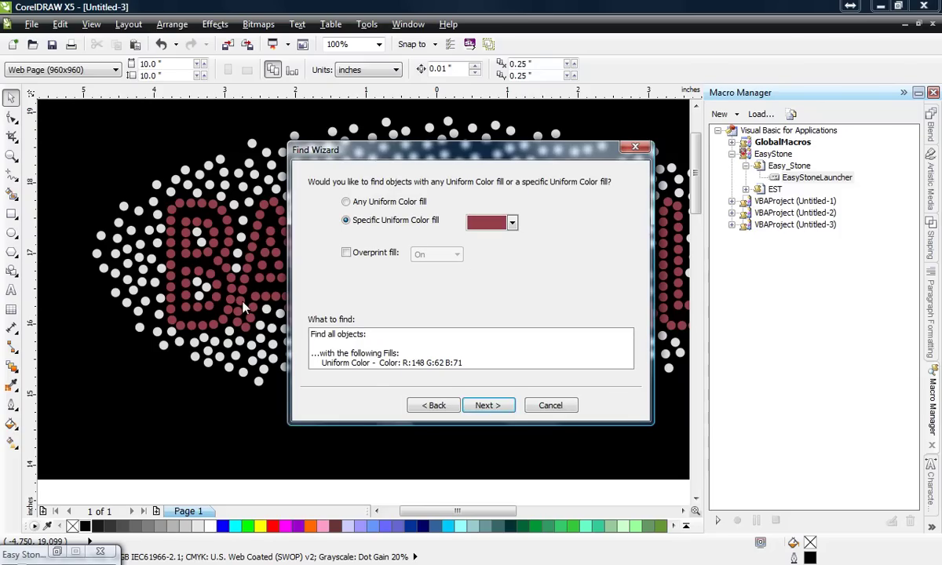
{"action": "left_click", "coordinate": [493, 406]}
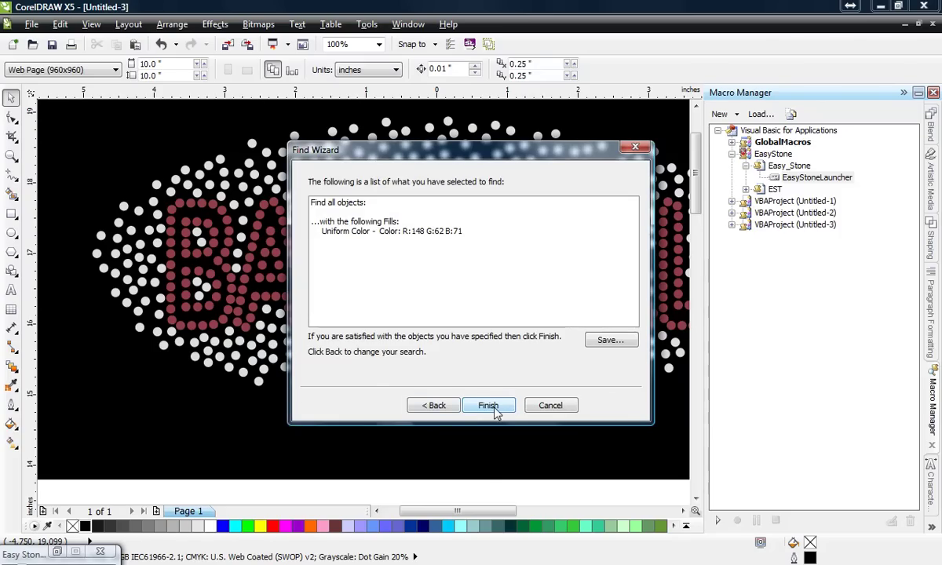
Find and delete all red lettering dots, then close the search results.
{"action": "left_click", "coordinate": [489, 406]}
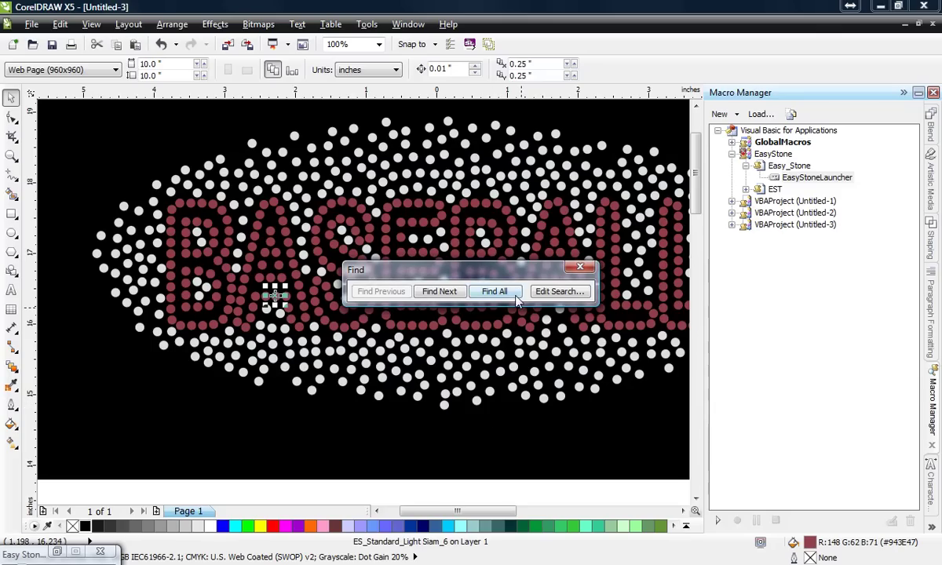
{"action": "left_click", "coordinate": [490, 290]}
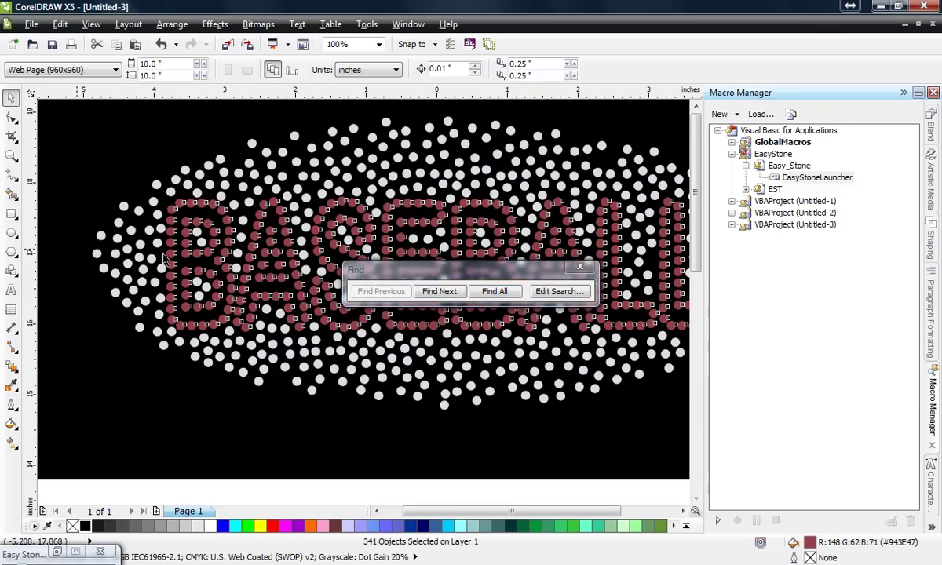
{"action": "scroll", "coordinate": [167, 253], "scroll_direction": "down", "scroll_amount": 1}
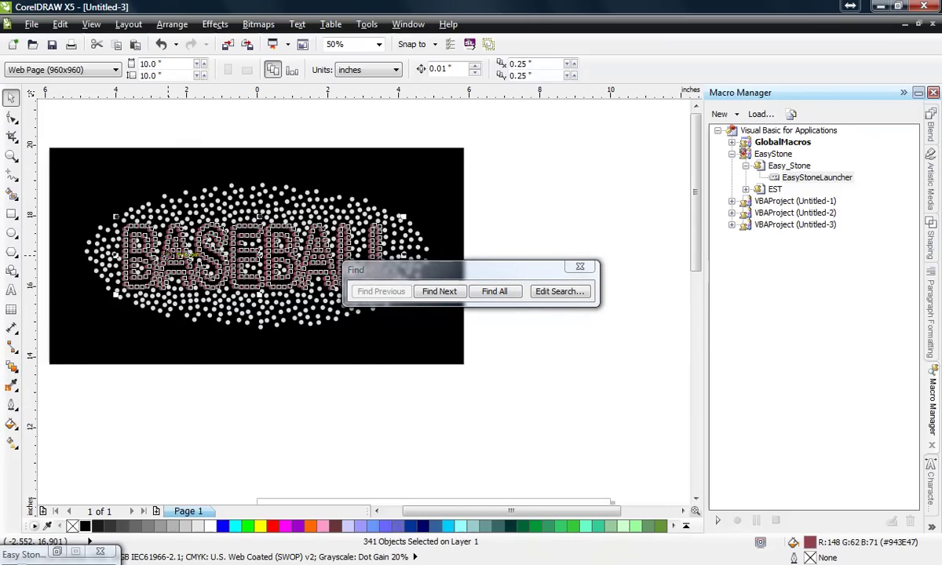
{"action": "key", "text": "Delete"}
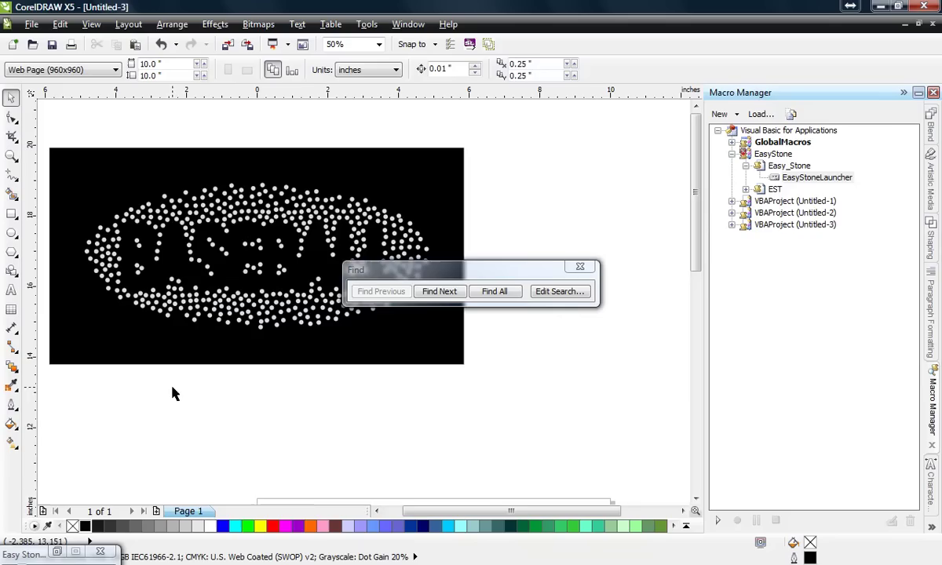
{"action": "scroll", "coordinate": [369, 367], "scroll_direction": "down", "scroll_amount": 1}
{"action": "scroll", "coordinate": [272, 353], "scroll_direction": "up", "scroll_amount": 1}
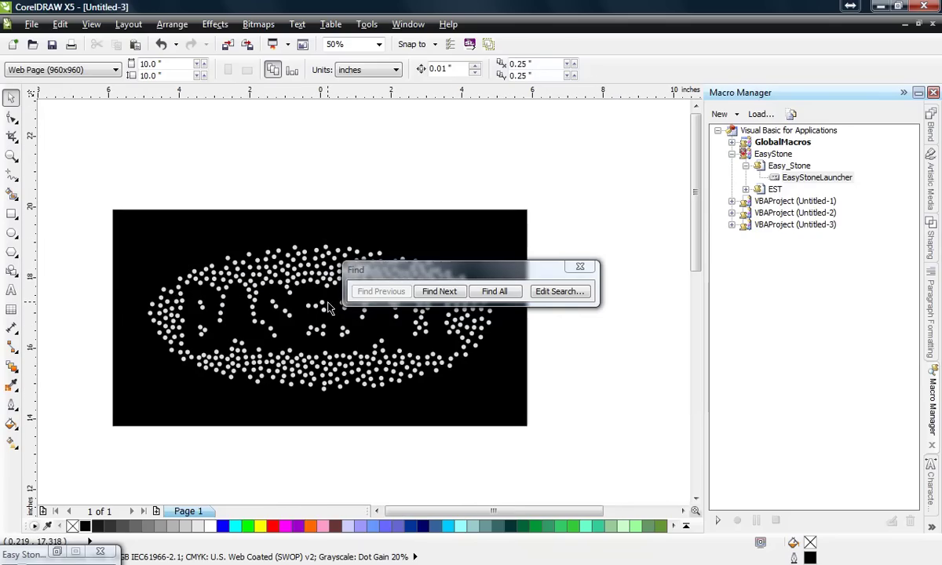
{"action": "left_click", "coordinate": [580, 267]}
Switch to the Untitled-2 document and clear the selection.
{"action": "left_click", "coordinate": [409, 24]}
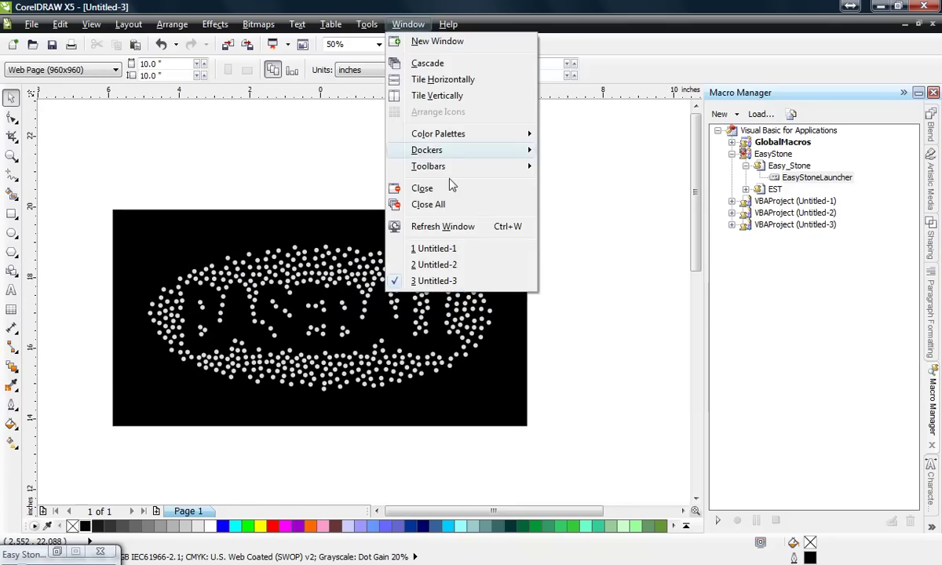
{"action": "left_click", "coordinate": [453, 264]}
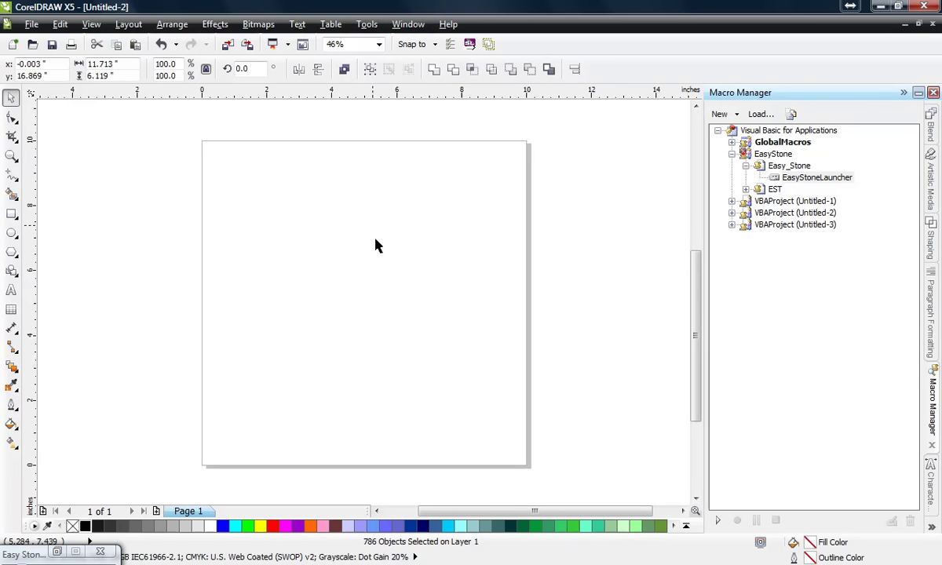
{"action": "scroll", "coordinate": [375, 251], "scroll_direction": "down", "scroll_amount": 1}
{"action": "scroll", "coordinate": [375, 276], "scroll_direction": "down", "scroll_amount": 1}
{"action": "scroll", "coordinate": [318, 141], "scroll_direction": "up", "scroll_amount": 1}
{"action": "key", "text": "Escape"}
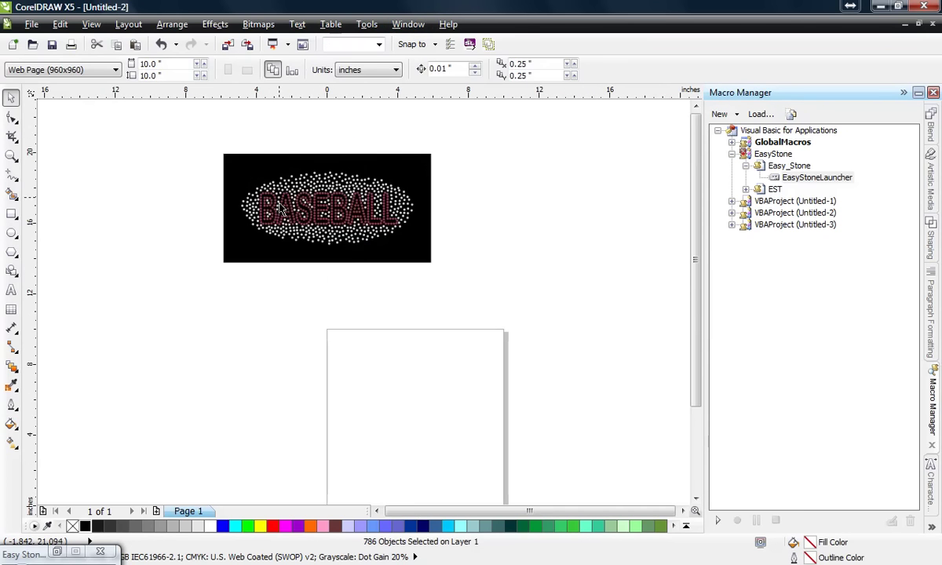
{"action": "scroll", "coordinate": [280, 200], "scroll_direction": "up", "scroll_amount": 1}
{"action": "scroll", "coordinate": [195, 228], "scroll_direction": "up", "scroll_amount": 1}
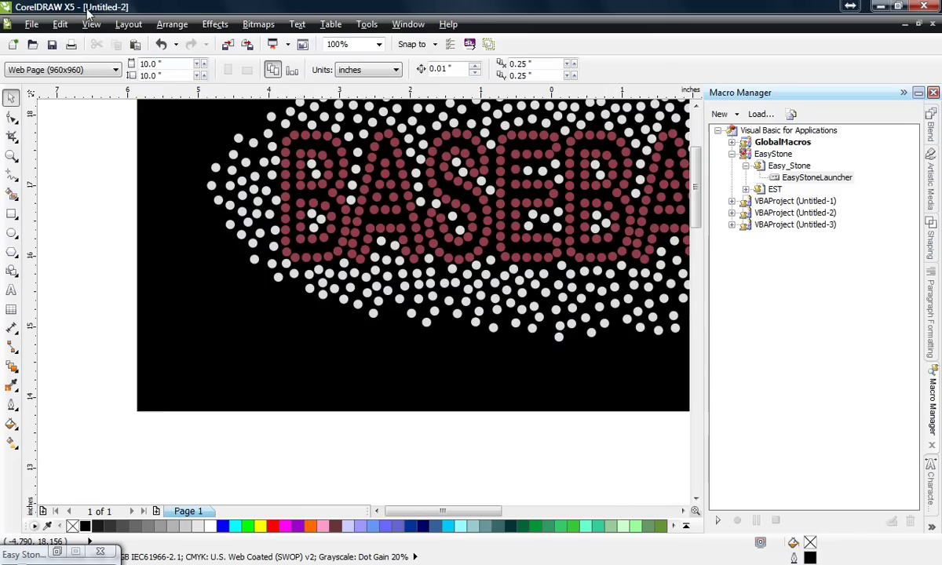
Set up a Find Objects search for the uniform white fill sampled from a crystal dot.
{"action": "left_click", "coordinate": [61, 26]}
{"action": "mouse_move", "coordinate": [148, 357]}
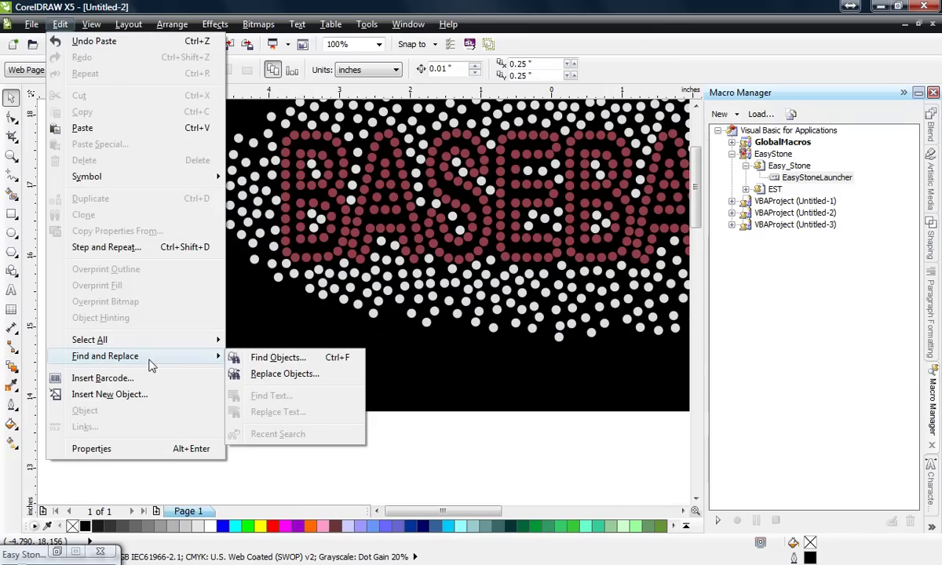
{"action": "left_click", "coordinate": [271, 358]}
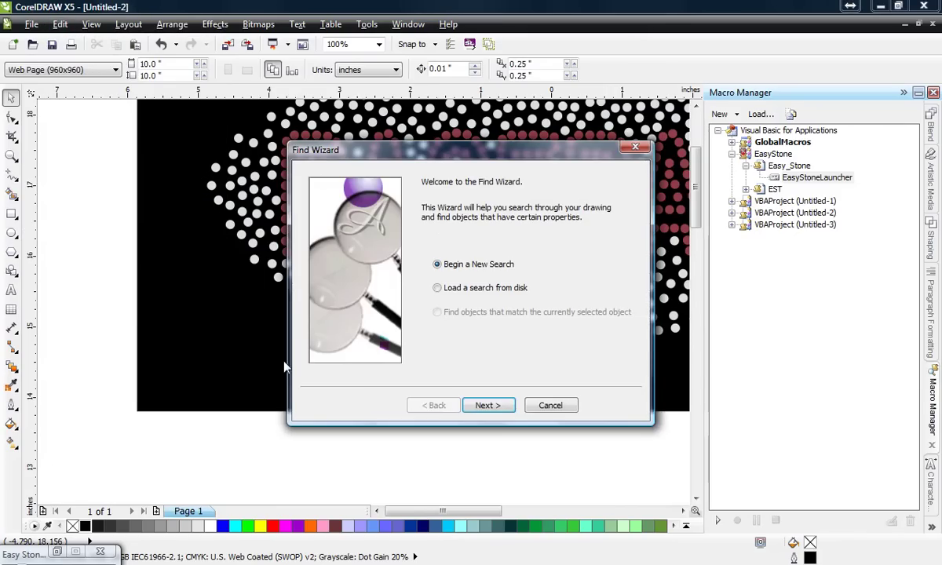
{"action": "left_click", "coordinate": [492, 404]}
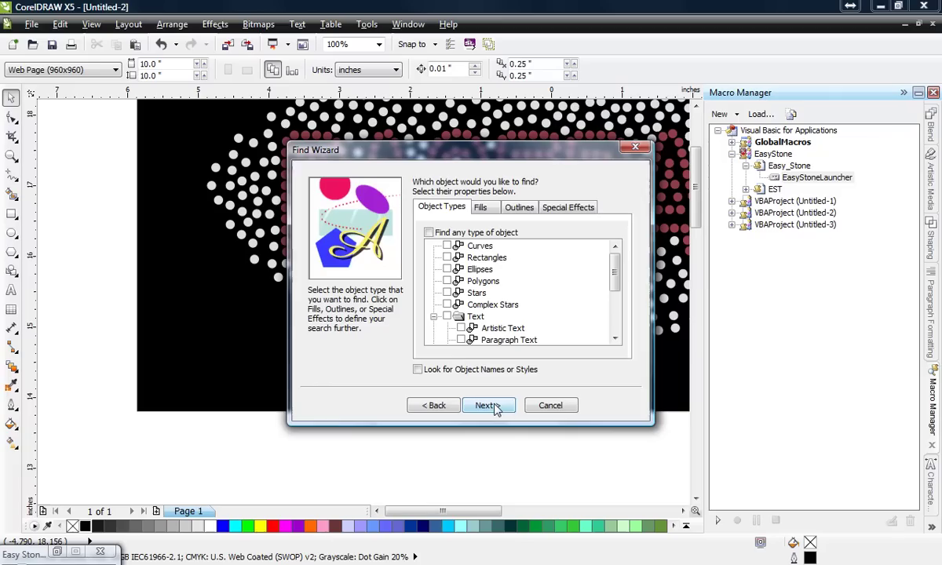
{"action": "left_click", "coordinate": [482, 208]}
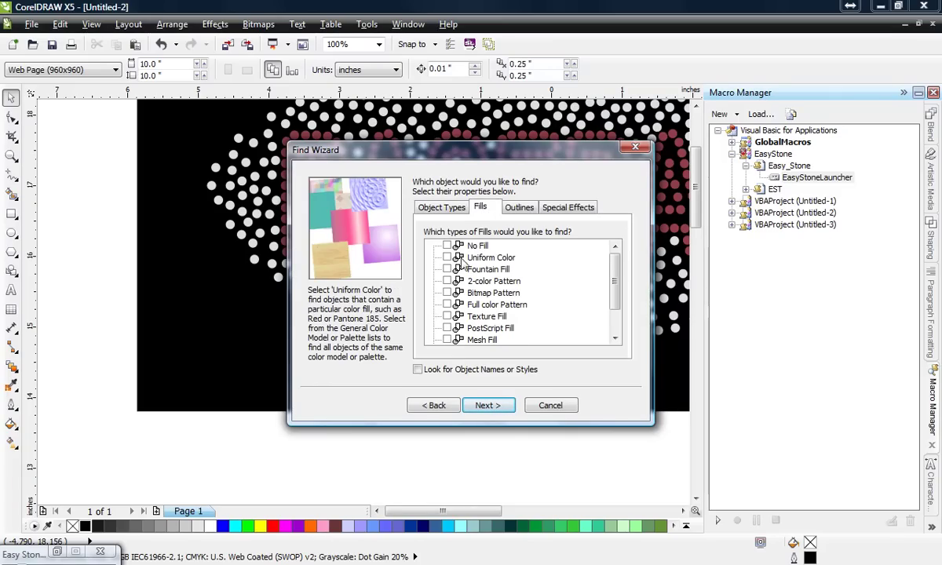
{"action": "left_click", "coordinate": [446, 258]}
{"action": "left_click", "coordinate": [487, 405]}
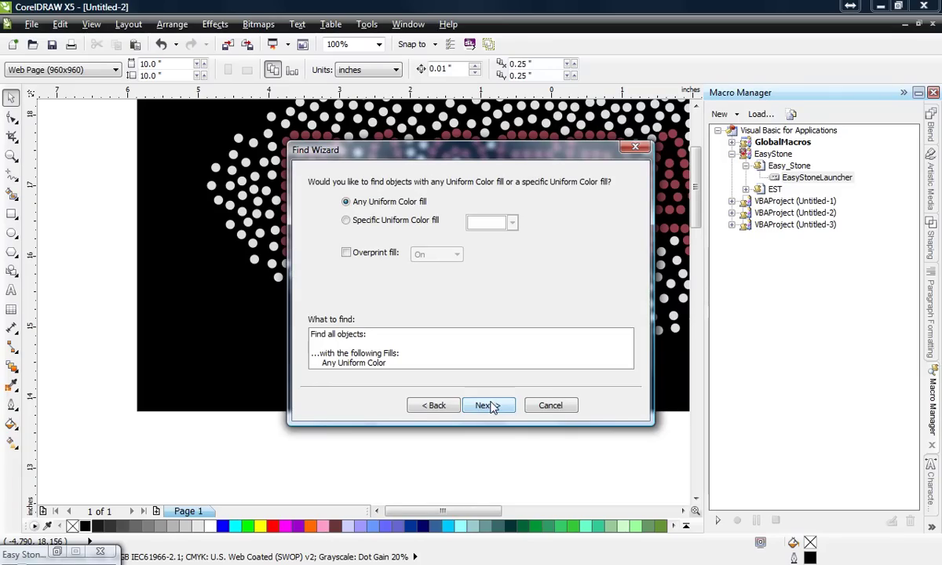
{"action": "left_click", "coordinate": [348, 222]}
{"action": "left_click", "coordinate": [487, 223]}
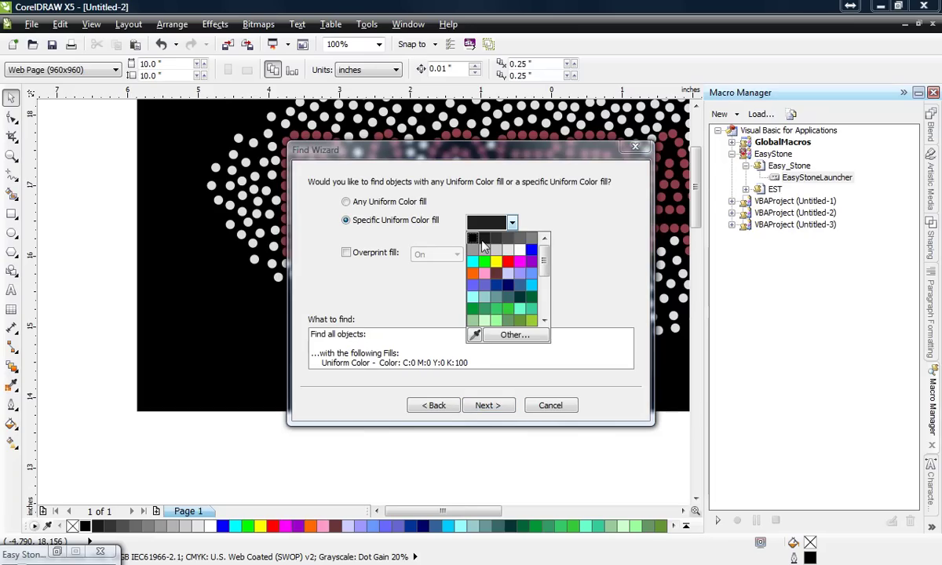
{"action": "left_click", "coordinate": [476, 330]}
{"action": "left_click", "coordinate": [239, 221]}
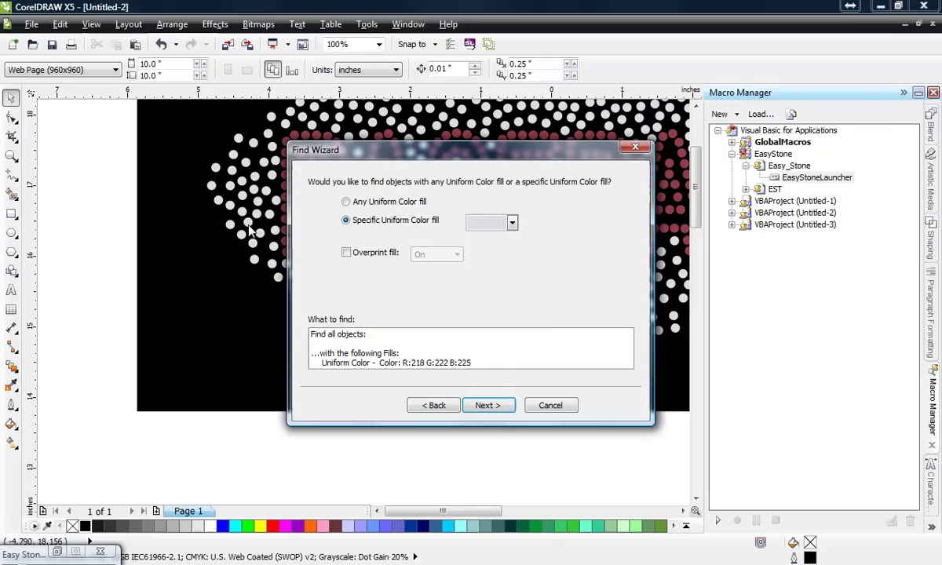
{"action": "left_click", "coordinate": [493, 412]}
Find all 444 white crystal dots and delete them.
{"action": "left_click", "coordinate": [473, 386]}
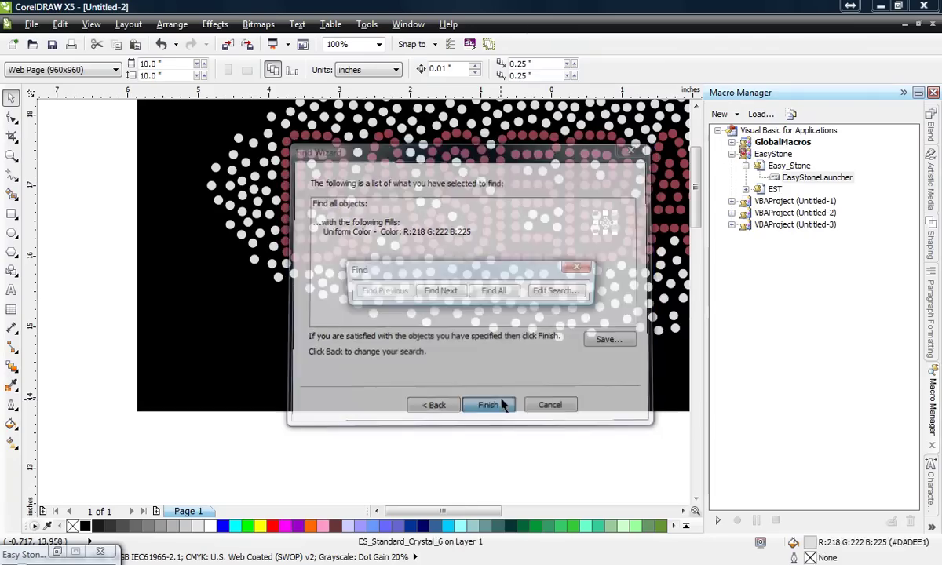
{"action": "left_click", "coordinate": [503, 296]}
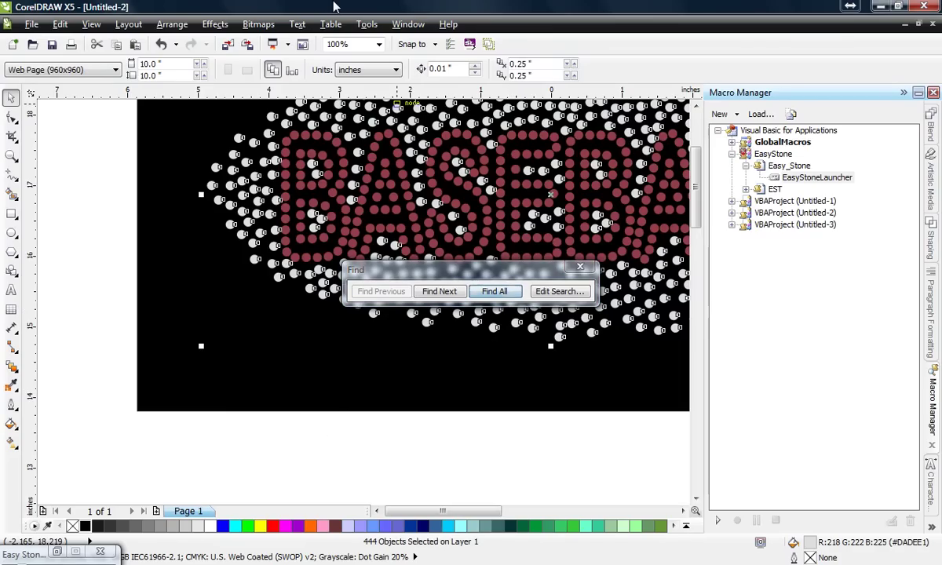
{"action": "key", "text": "Delete"}
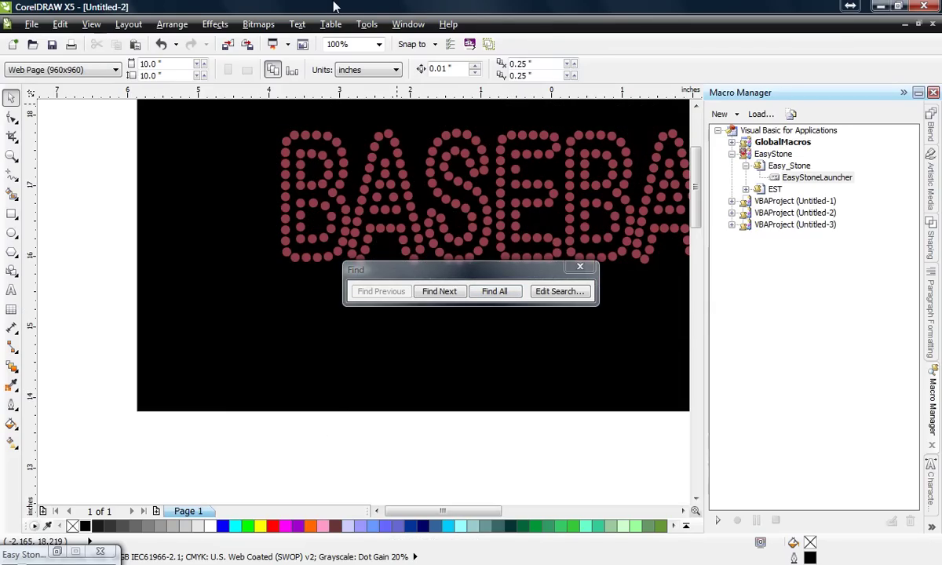
Close the Find toolbar and zoom out to 50% on the red-letter design.
{"action": "left_click", "coordinate": [581, 267]}
{"action": "scroll", "coordinate": [131, 287], "scroll_direction": "down", "scroll_amount": 2}
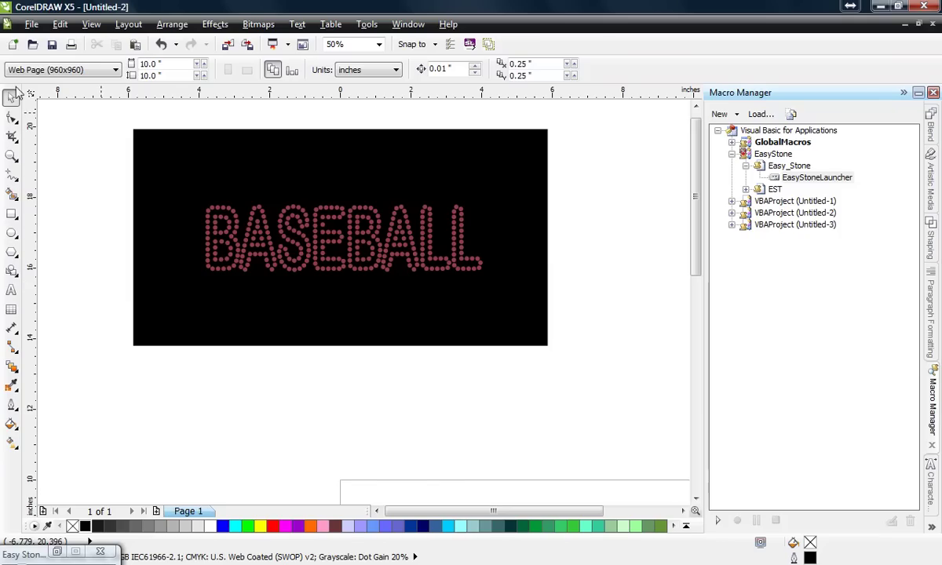
Copy the red-letter design from Untitled-2 and place it below the original BASEBALL in Untitled-1.
{"action": "left_click_drag", "start_coordinate": [97, 124], "coordinate": [585, 385]}
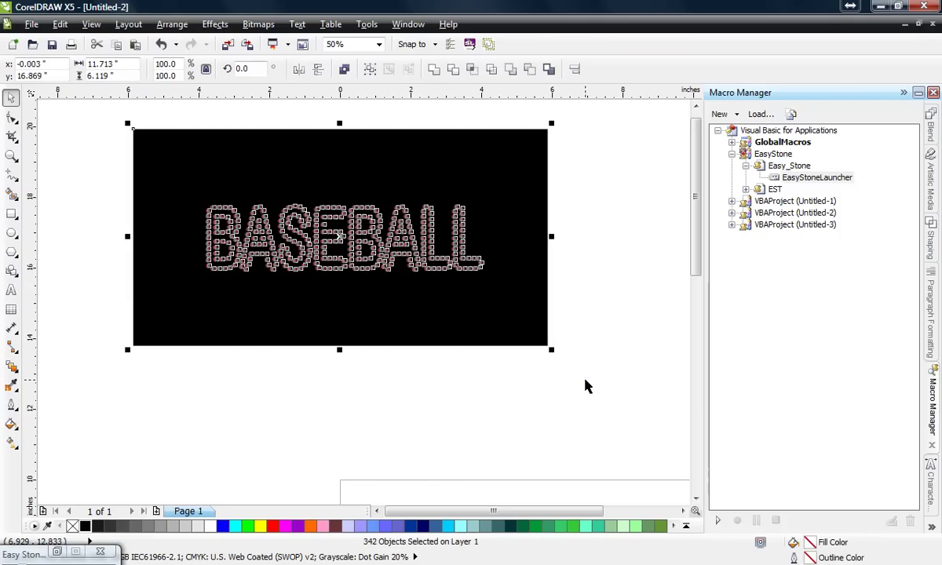
{"action": "left_click", "coordinate": [422, 28]}
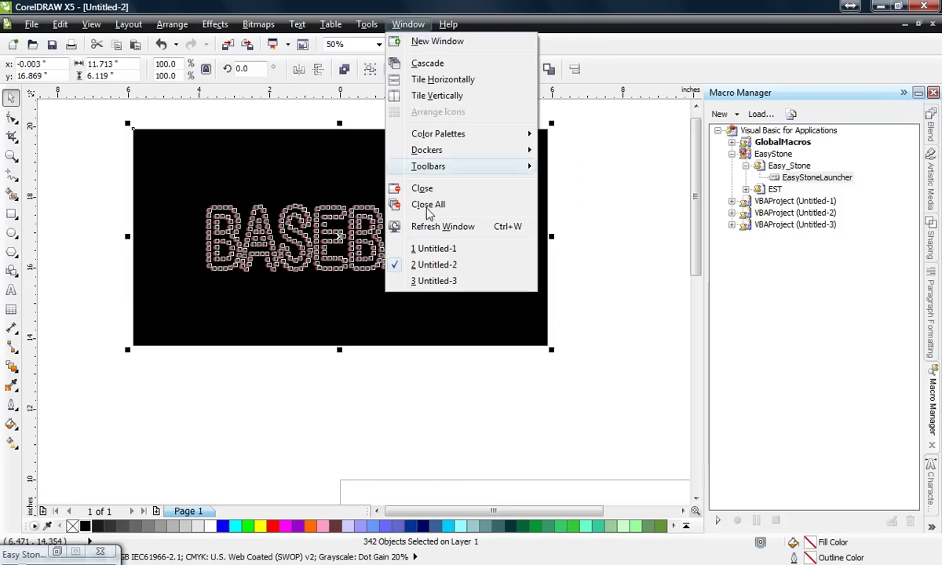
{"action": "left_click", "coordinate": [428, 248]}
{"action": "scroll", "coordinate": [358, 273], "scroll_direction": "down", "scroll_amount": 1}
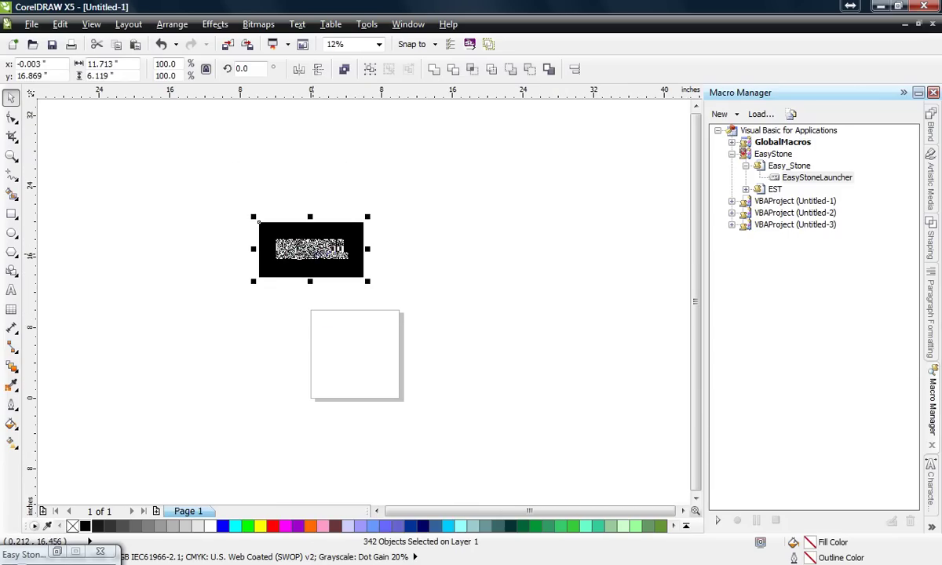
{"action": "left_click_drag", "start_coordinate": [312, 274], "coordinate": [322, 318]}
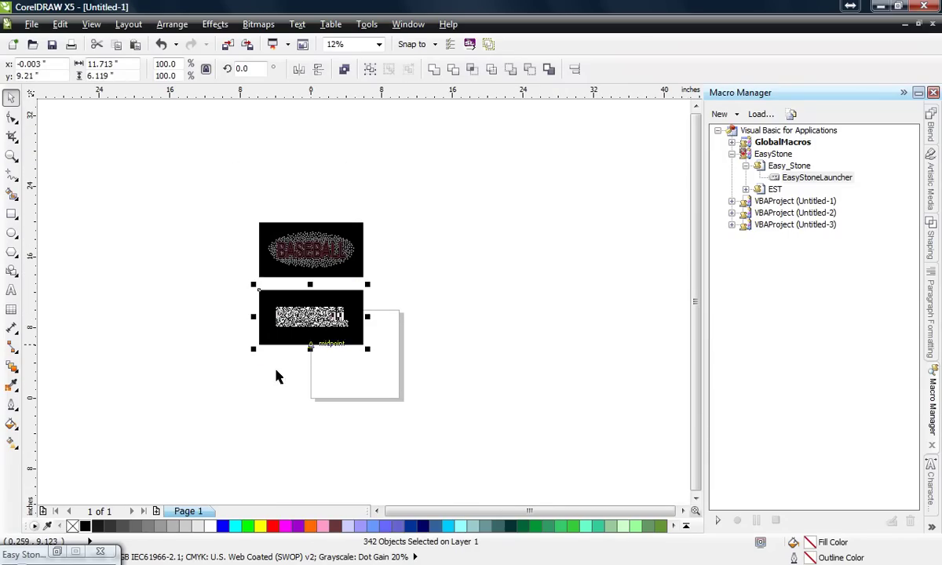
{"action": "left_click", "coordinate": [213, 406]}
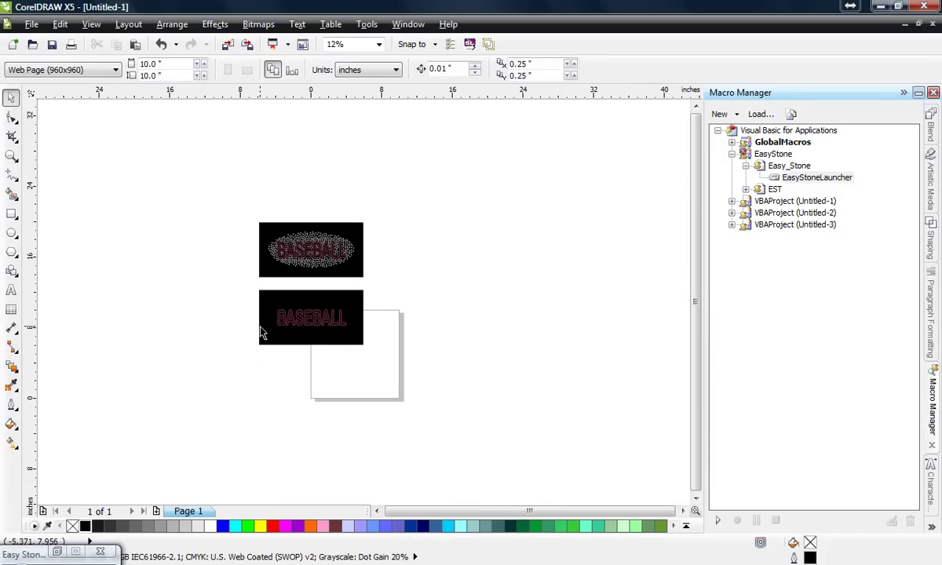
Paste the crystal-scatter design from Untitled-3 below the red-letter layer, then select both layers.
{"action": "left_click", "coordinate": [408, 24]}
{"action": "left_click", "coordinate": [444, 281]}
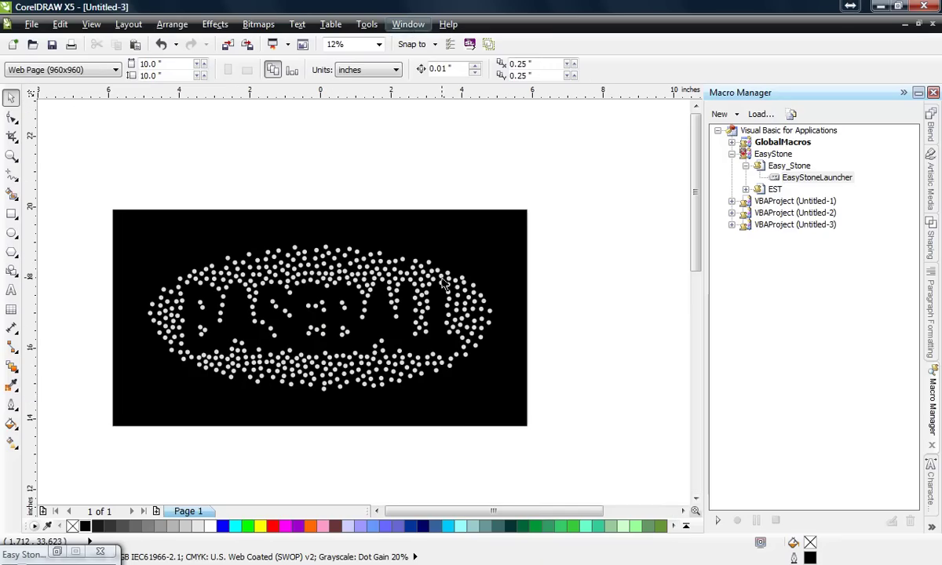
{"action": "left_click_drag", "start_coordinate": [102, 202], "coordinate": [583, 478]}
{"action": "left_click", "coordinate": [410, 25]}
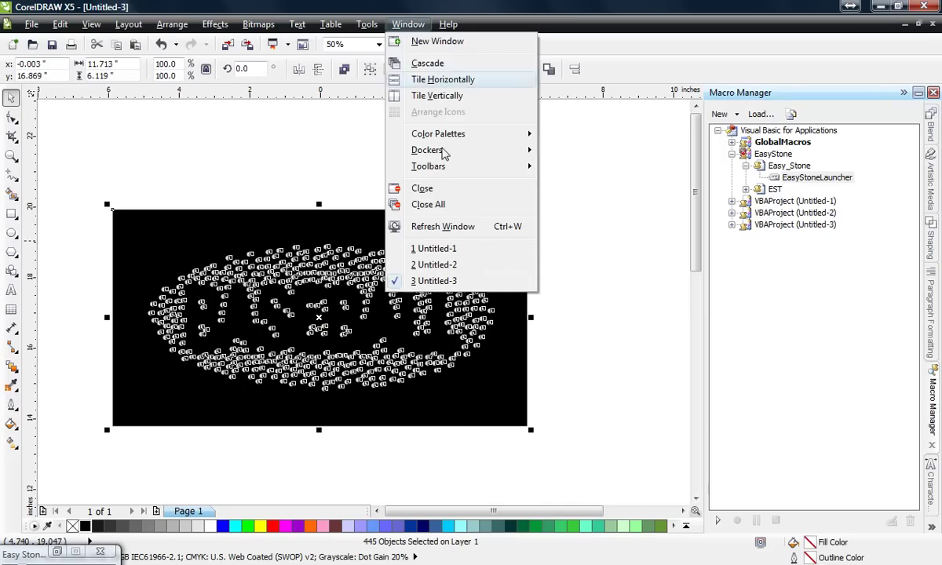
{"action": "left_click", "coordinate": [463, 246]}
{"action": "key", "text": "ctrl+v"}
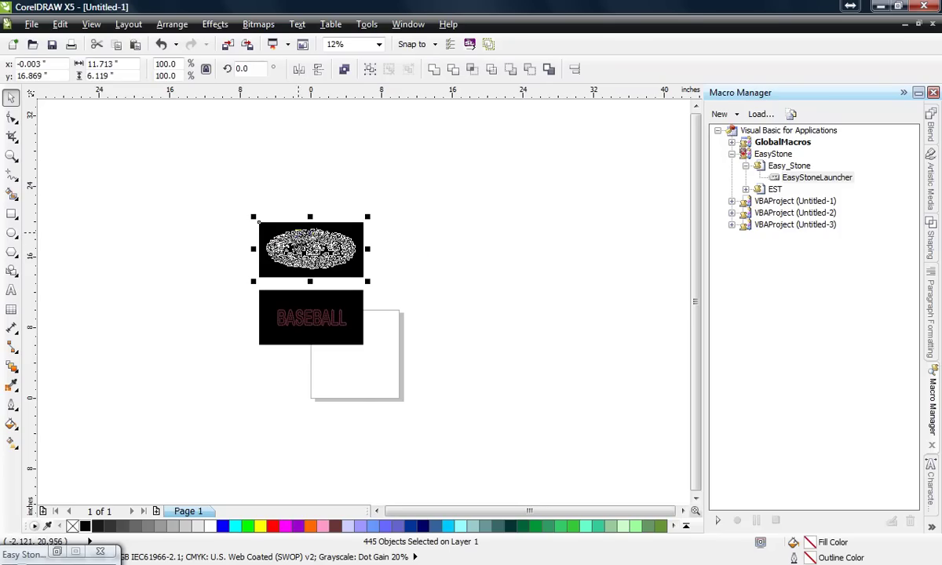
{"action": "left_click_drag", "start_coordinate": [310, 249], "coordinate": [307, 384]}
{"action": "left_click", "coordinate": [203, 361]}
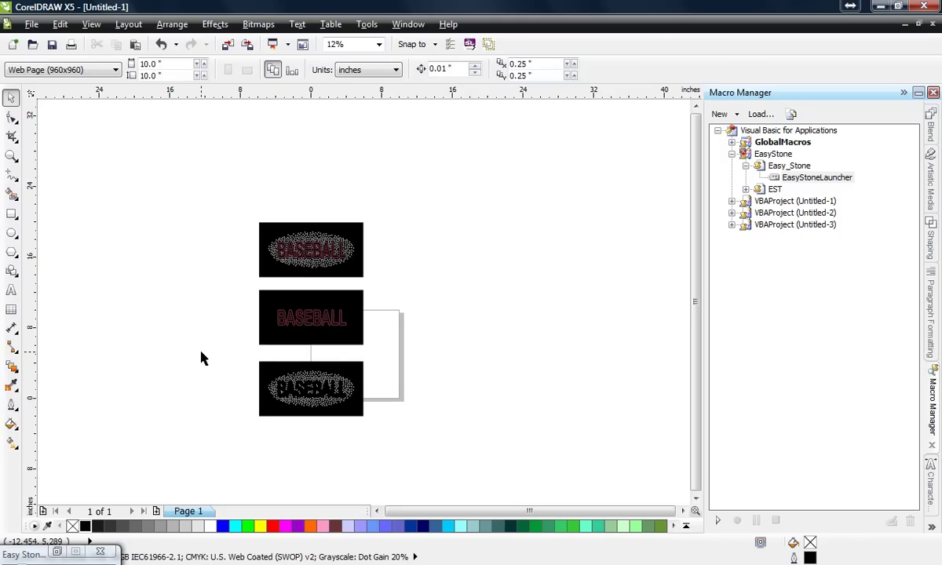
{"action": "left_click_drag", "start_coordinate": [230, 436], "coordinate": [392, 281]}
{"action": "scroll", "coordinate": [336, 341], "scroll_direction": "up", "scroll_amount": 1}
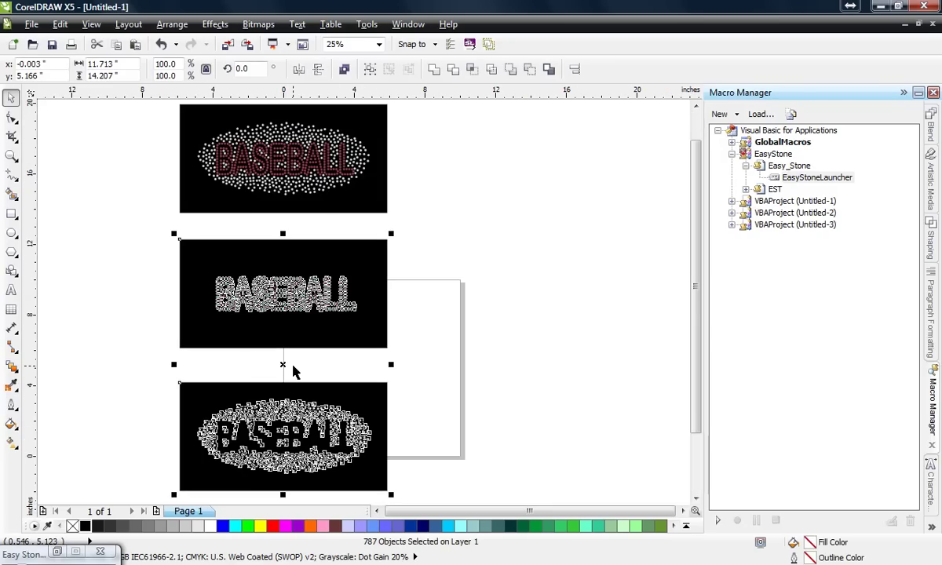